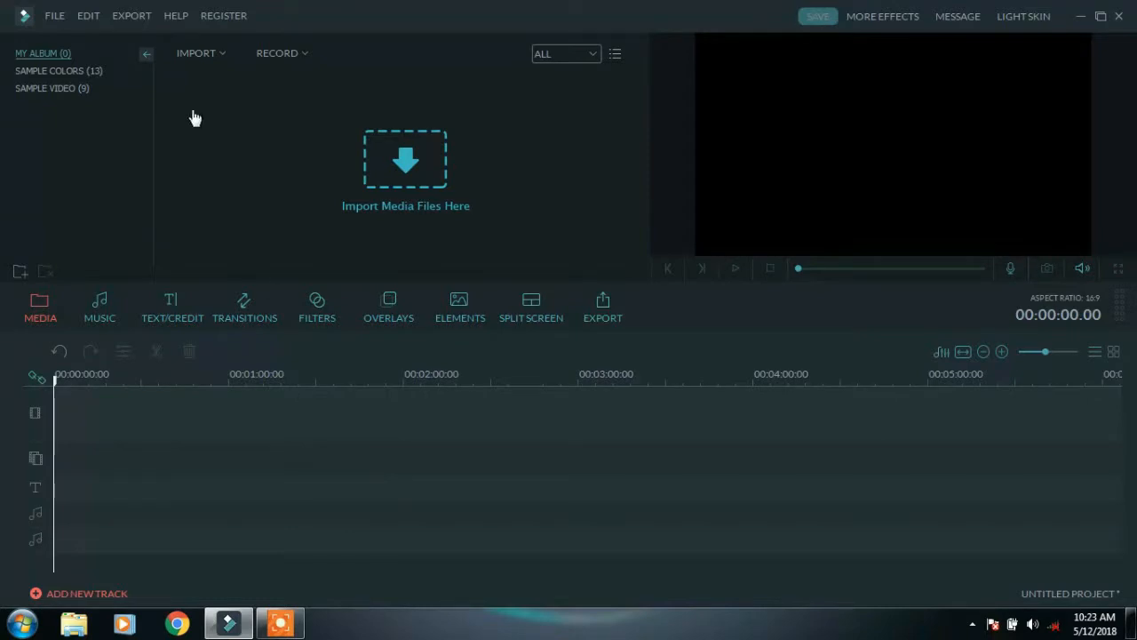
Step: Import the videos 2015 03 11 fx 2 and 2015 06 14 Green Screen Effekte from the Desktop into the media library
{"action": "left_click", "coordinate": [216, 53]}
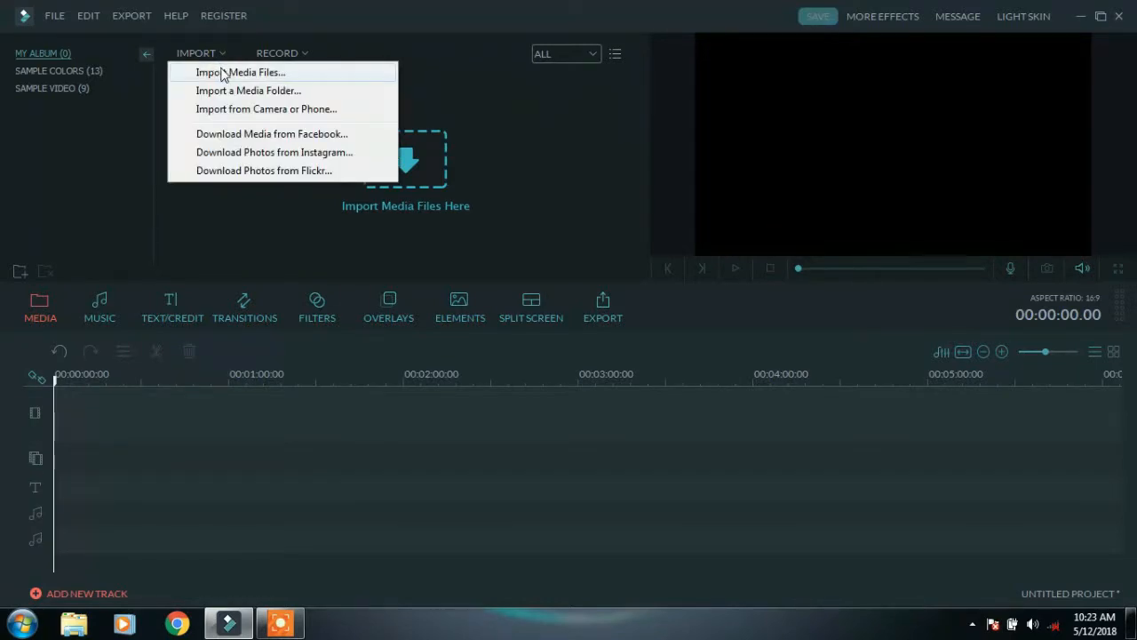
{"action": "left_click", "coordinate": [223, 75]}
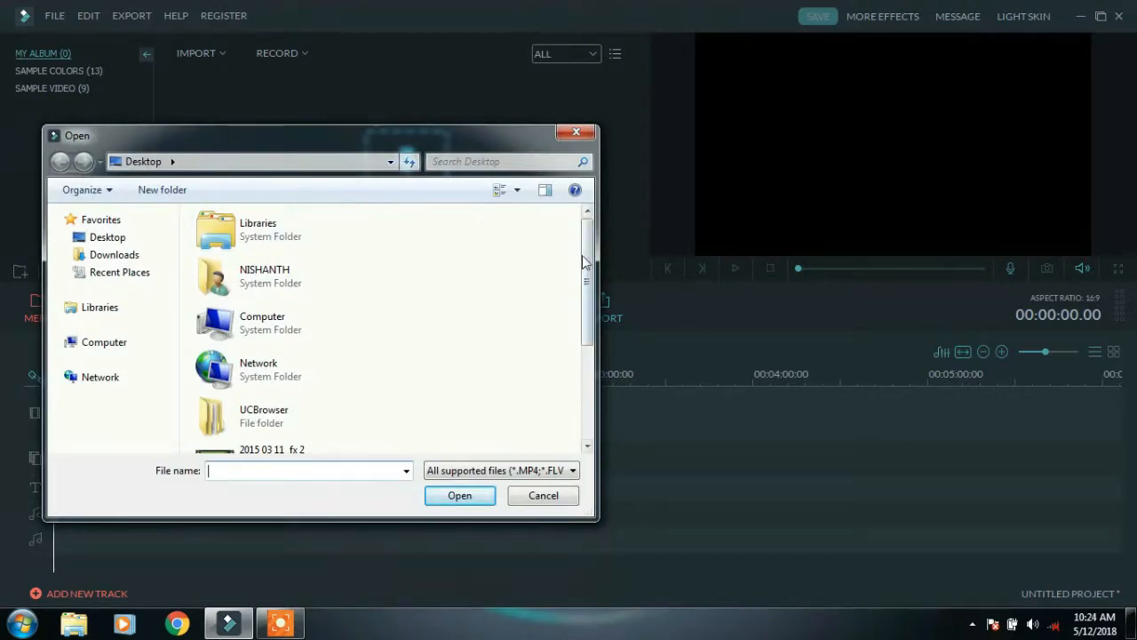
{"action": "left_click_drag", "start_coordinate": [583, 254], "coordinate": [586, 357]}
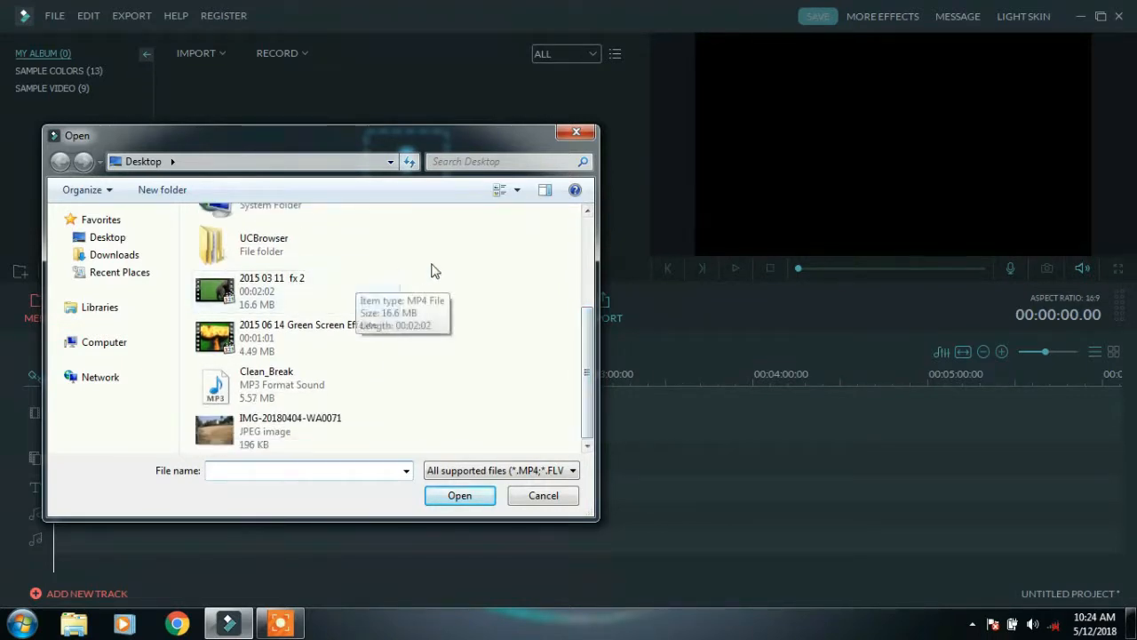
{"action": "left_click_drag", "start_coordinate": [445, 271], "coordinate": [369, 333]}
{"action": "left_click", "coordinate": [460, 494]}
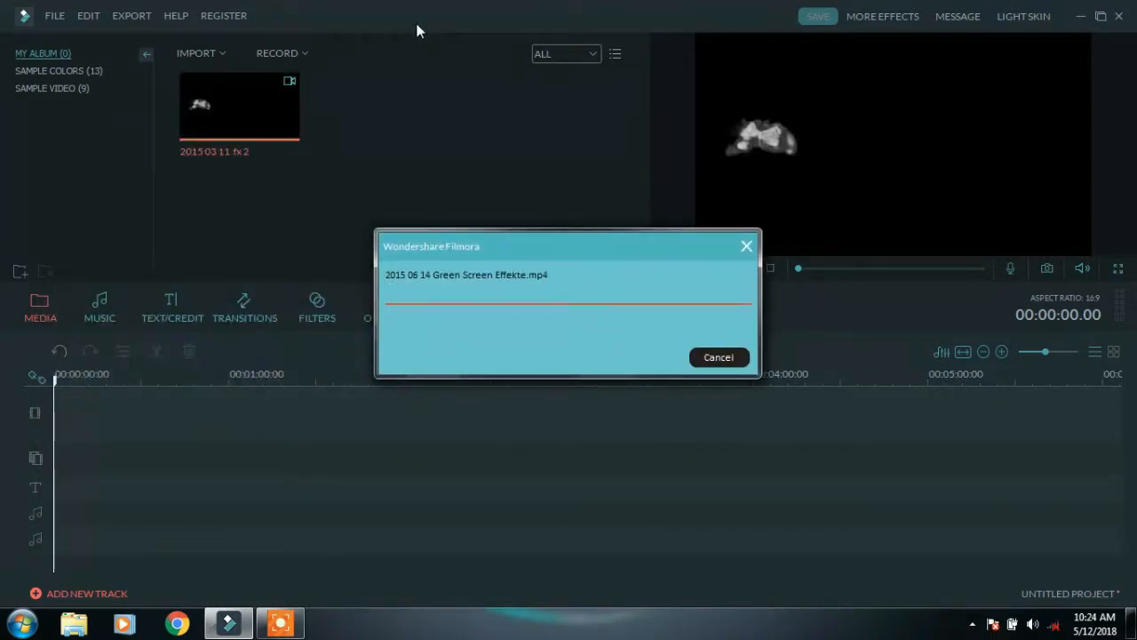
{"action": "mouse_move", "coordinate": [427, 89]}
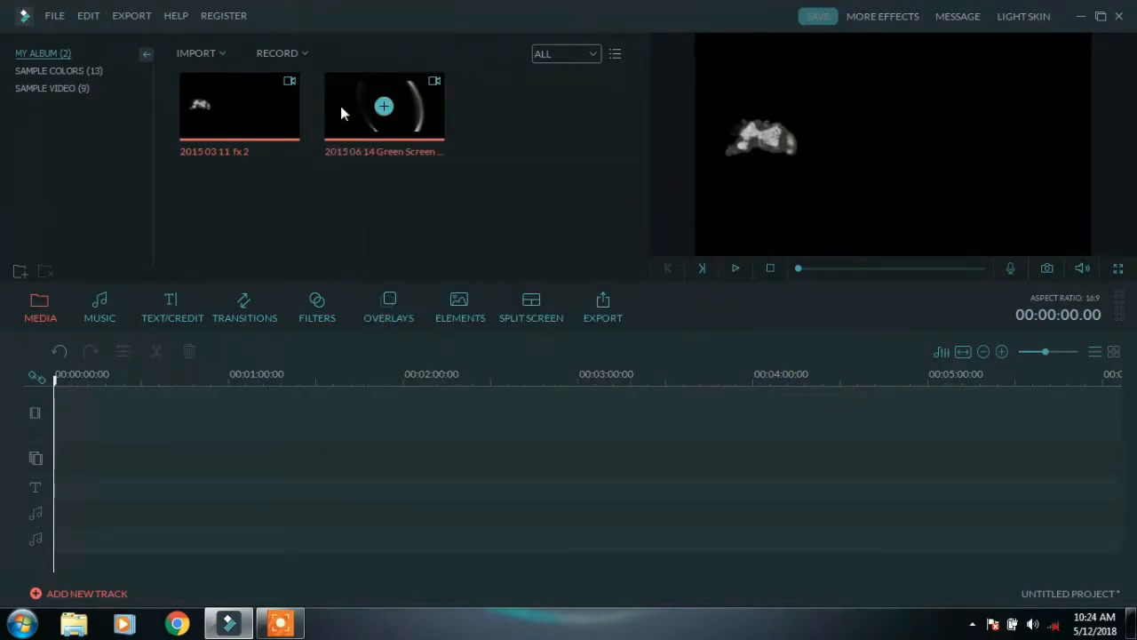
{"action": "mouse_move", "coordinate": [305, 103]}
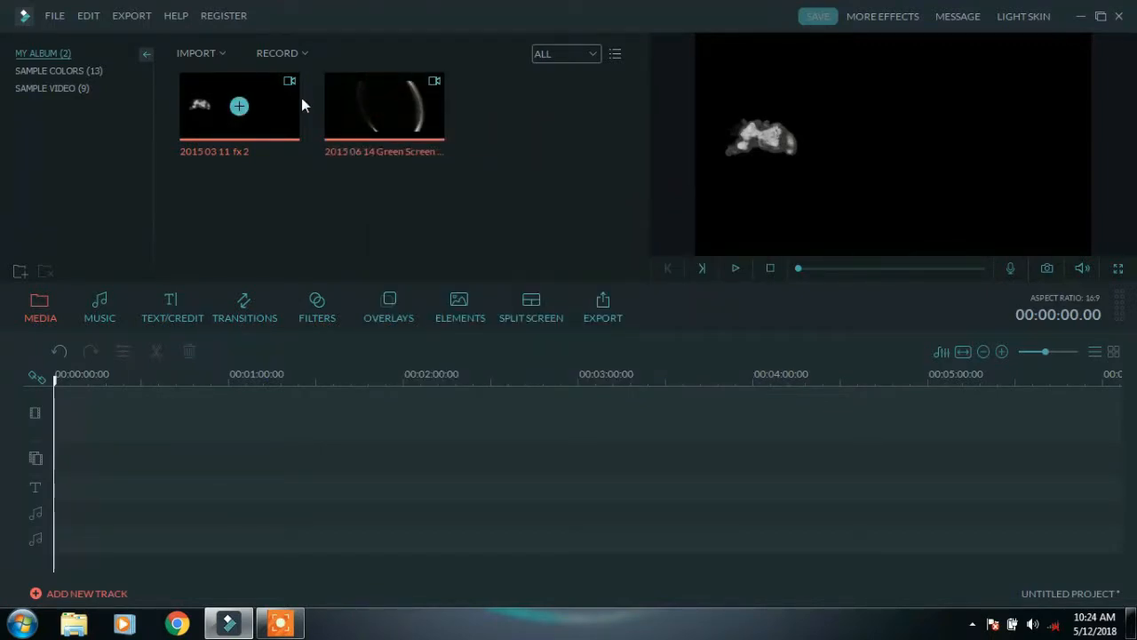
Step: Import the image IMG-20180404-WA0071 from the Desktop and add it to the main video track
{"action": "left_click", "coordinate": [227, 55]}
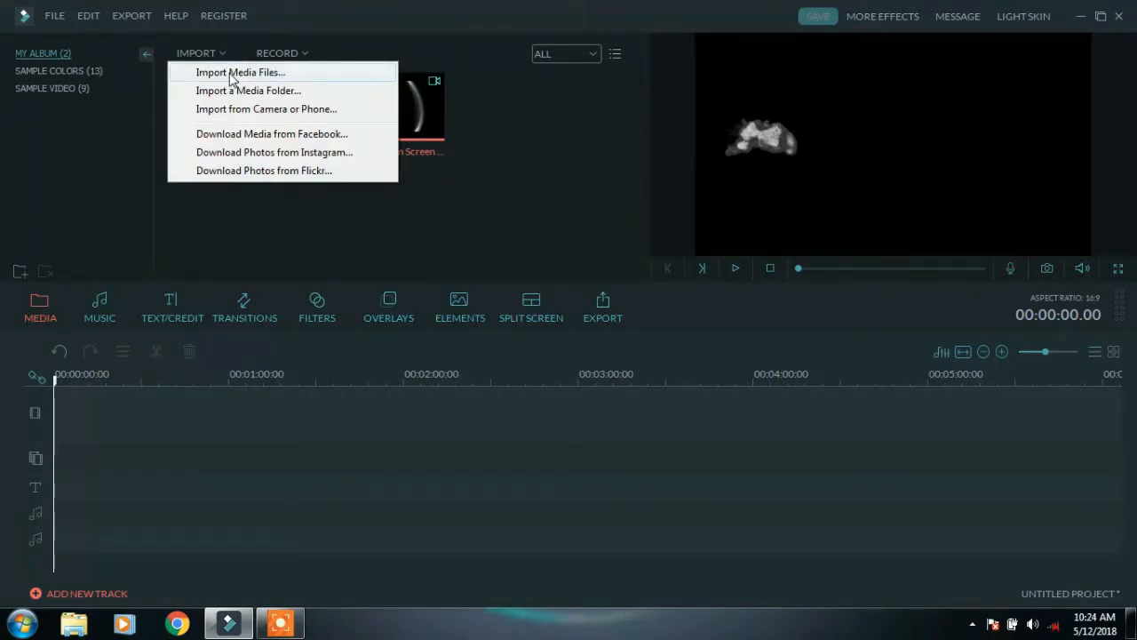
{"action": "left_click", "coordinate": [230, 75]}
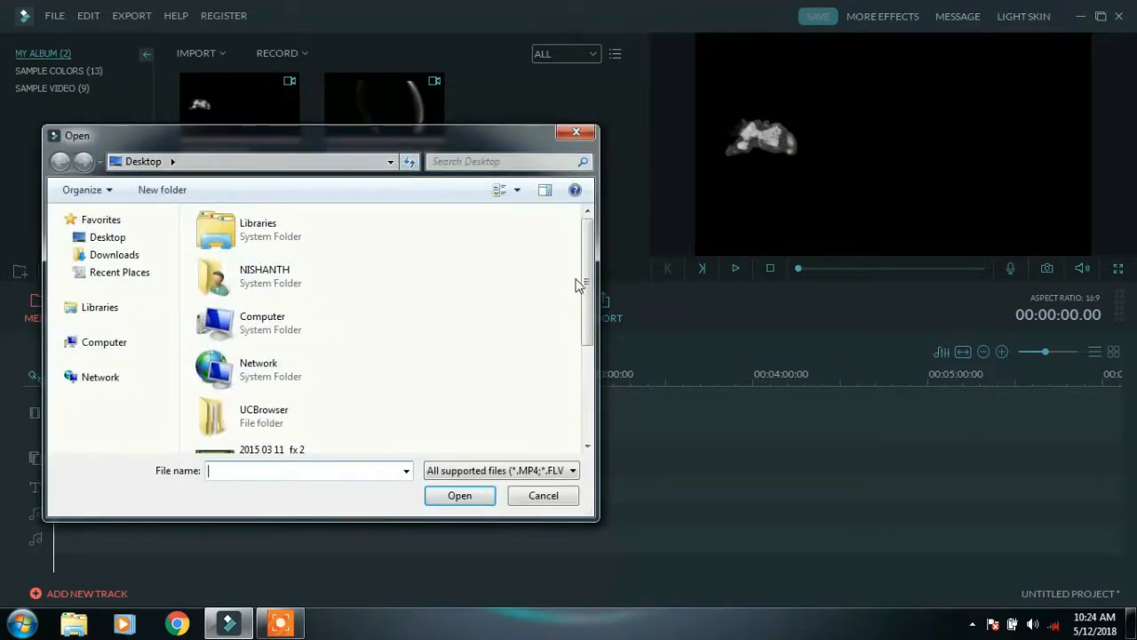
{"action": "scroll", "coordinate": [581, 382], "scroll_direction": "down", "scroll_amount": 4}
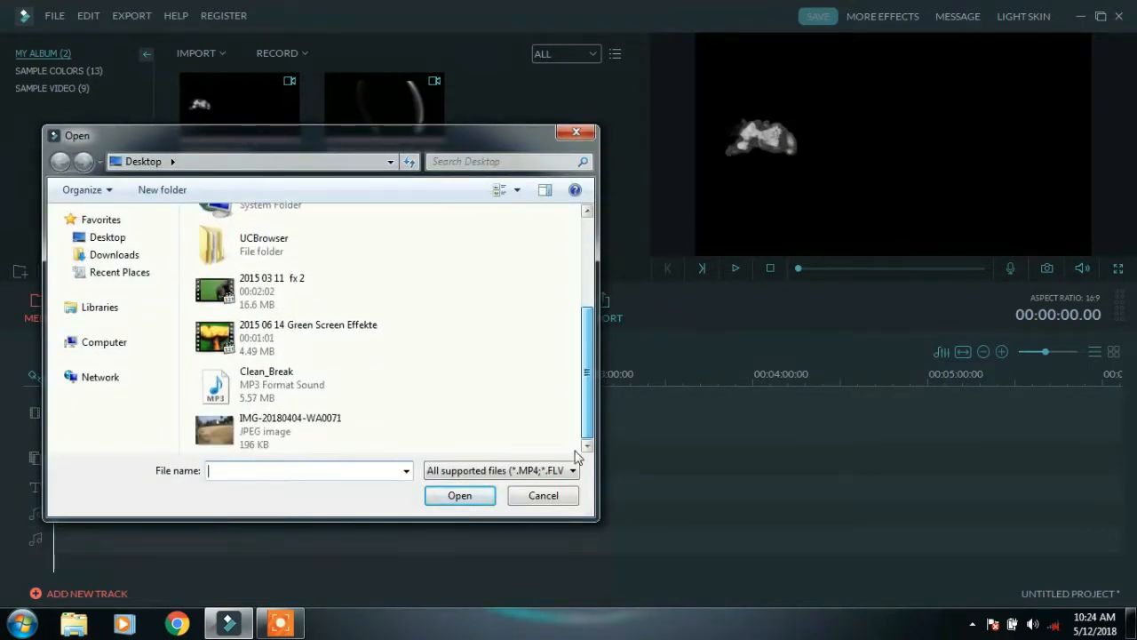
{"action": "left_click", "coordinate": [345, 430]}
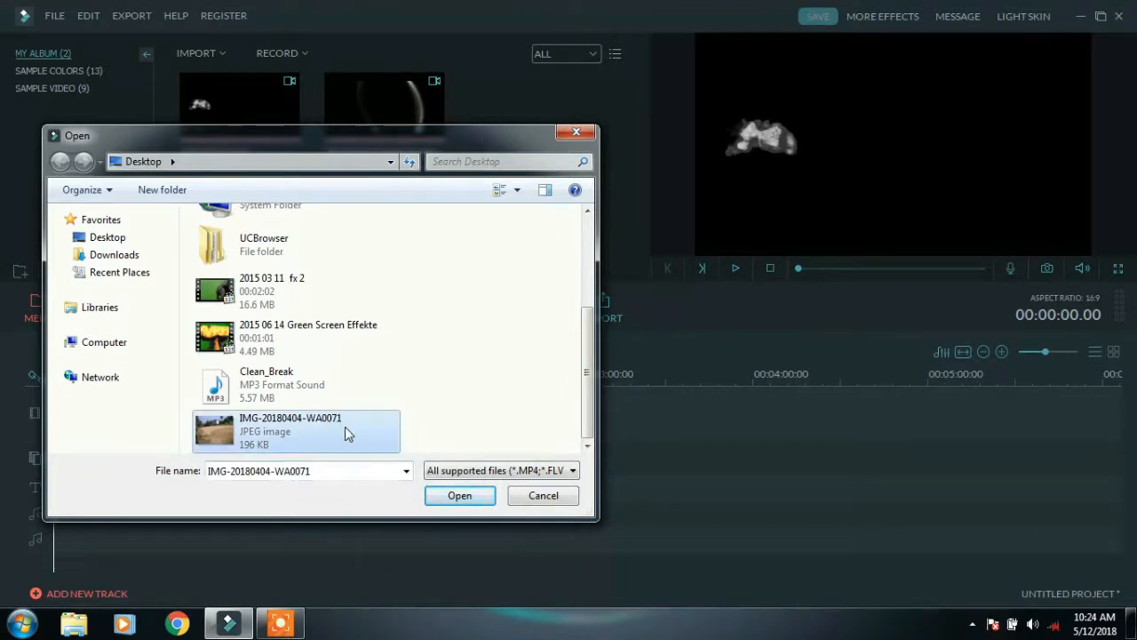
{"action": "left_click", "coordinate": [447, 499]}
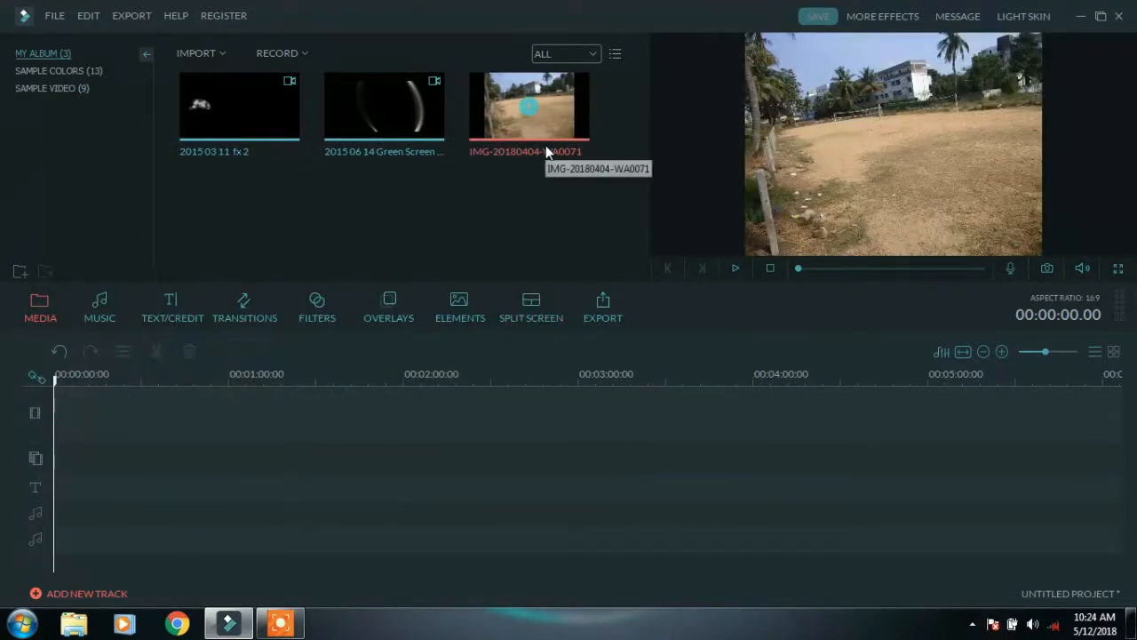
{"action": "mouse_move", "coordinate": [530, 106]}
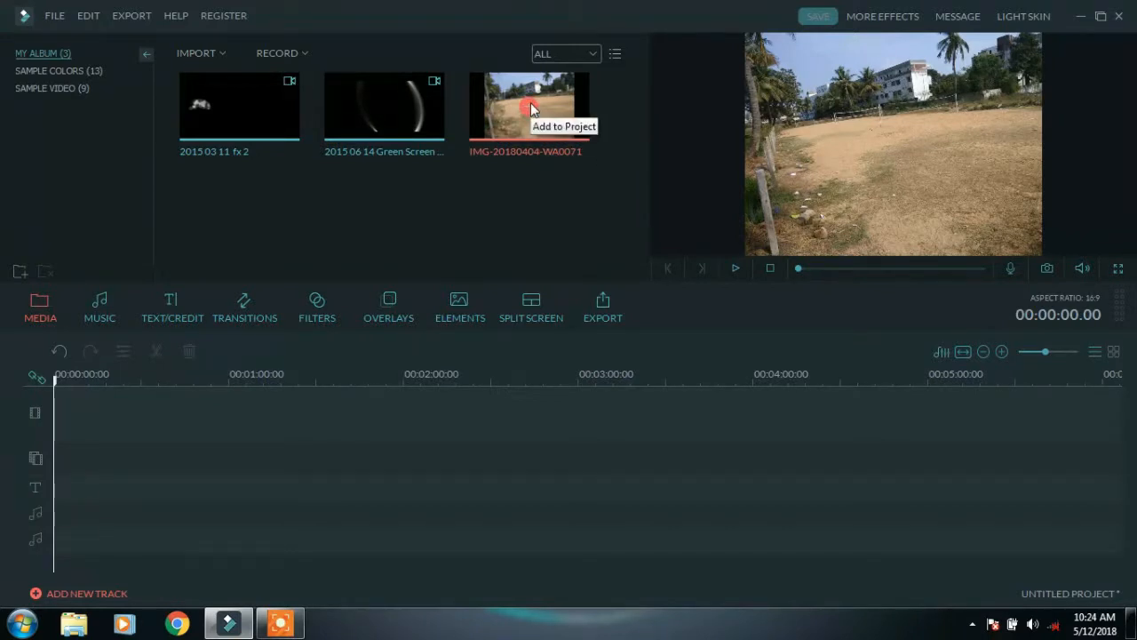
{"action": "left_click", "coordinate": [531, 106]}
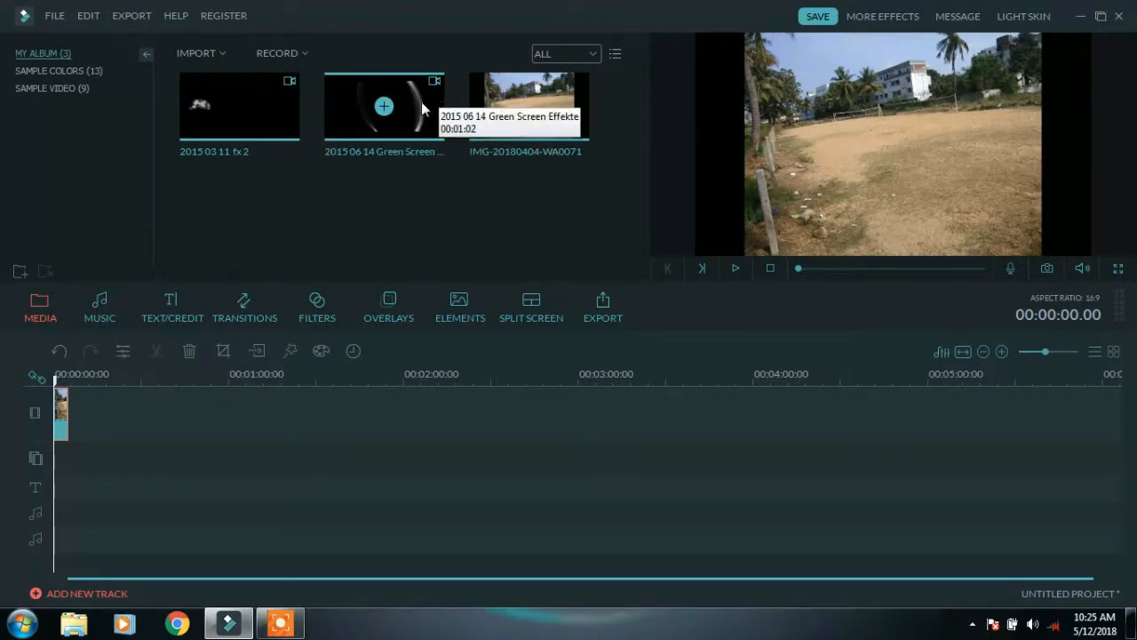
Step: Place the 2015 06 14 Green Screen Effekte clip at the start of the overlay track and widen it to fill the frame
{"action": "left_click_drag", "start_coordinate": [414, 108], "coordinate": [57, 470]}
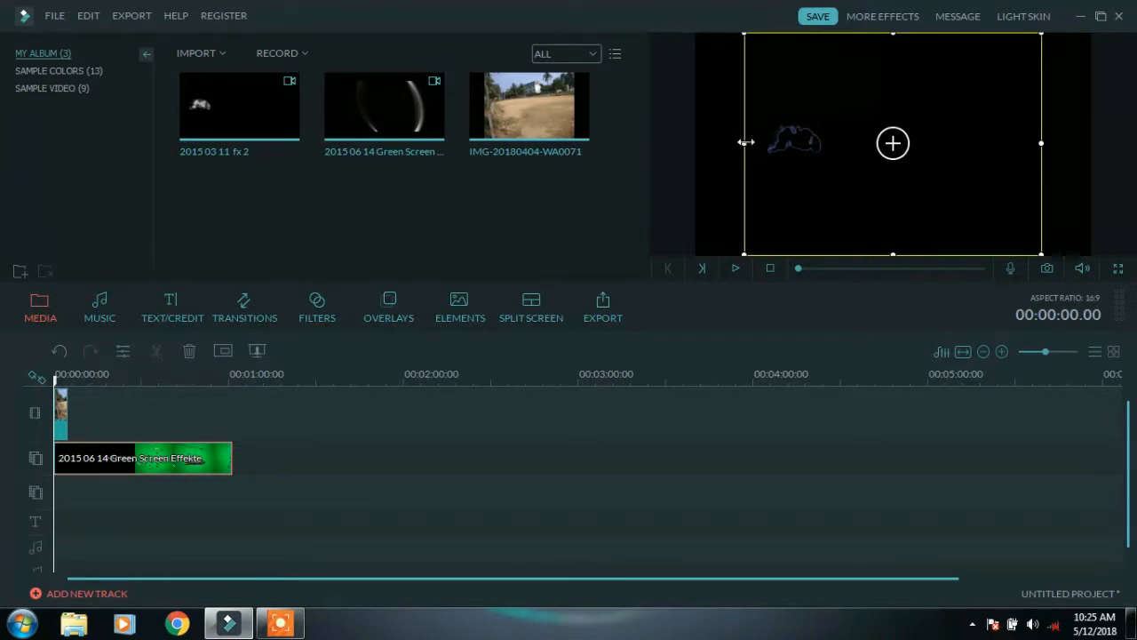
{"action": "left_click_drag", "start_coordinate": [744, 142], "coordinate": [691, 130]}
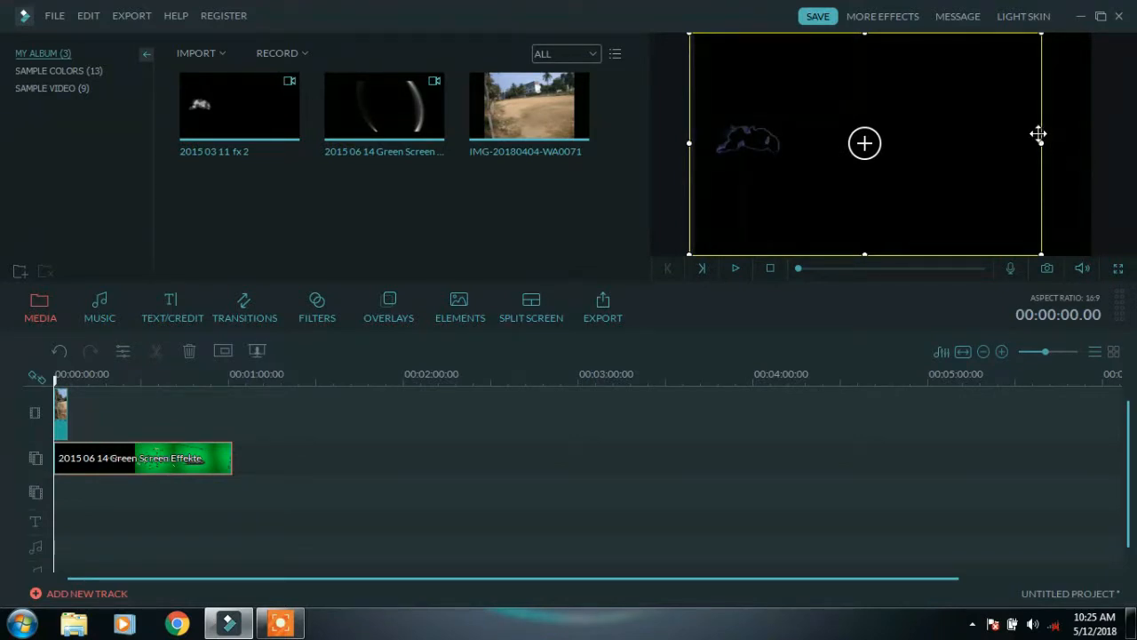
{"action": "left_click_drag", "start_coordinate": [1042, 142], "coordinate": [1099, 186]}
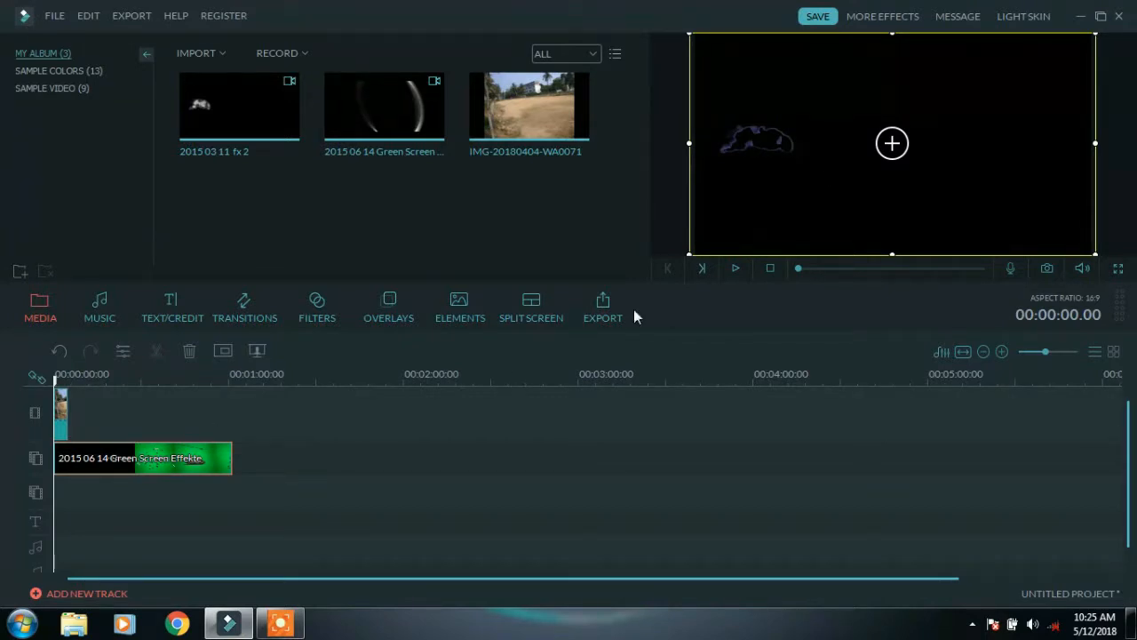
Step: Cut the logo intro off the green screen clip at 00:00:13.21 and move the remaining part to the timeline start
{"action": "left_click", "coordinate": [733, 269]}
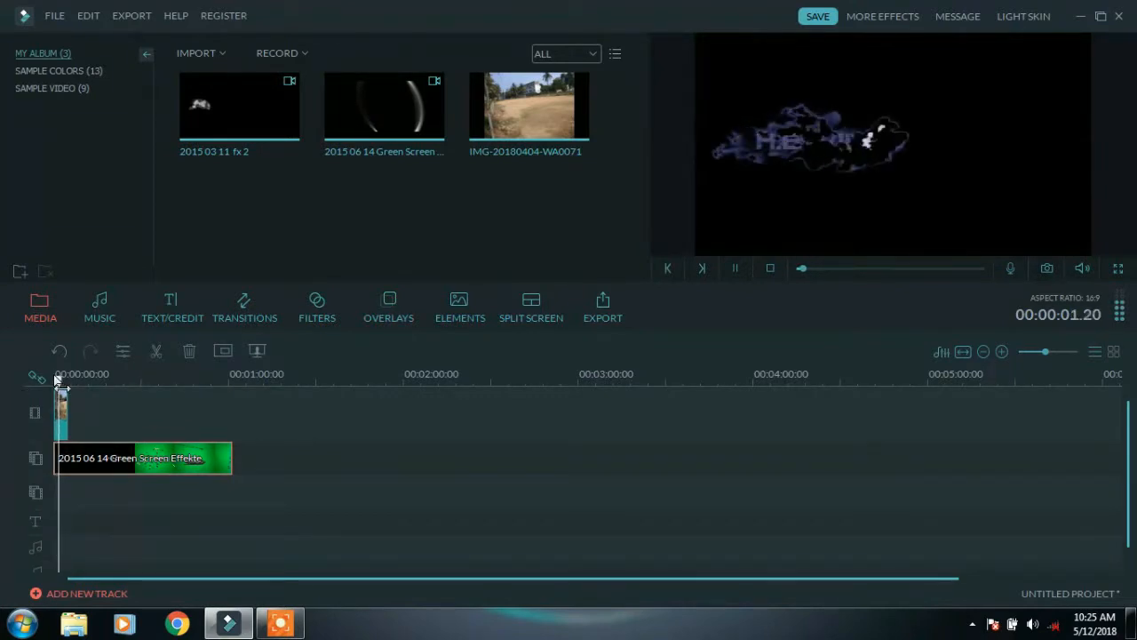
{"action": "left_click_drag", "start_coordinate": [57, 377], "coordinate": [95, 416]}
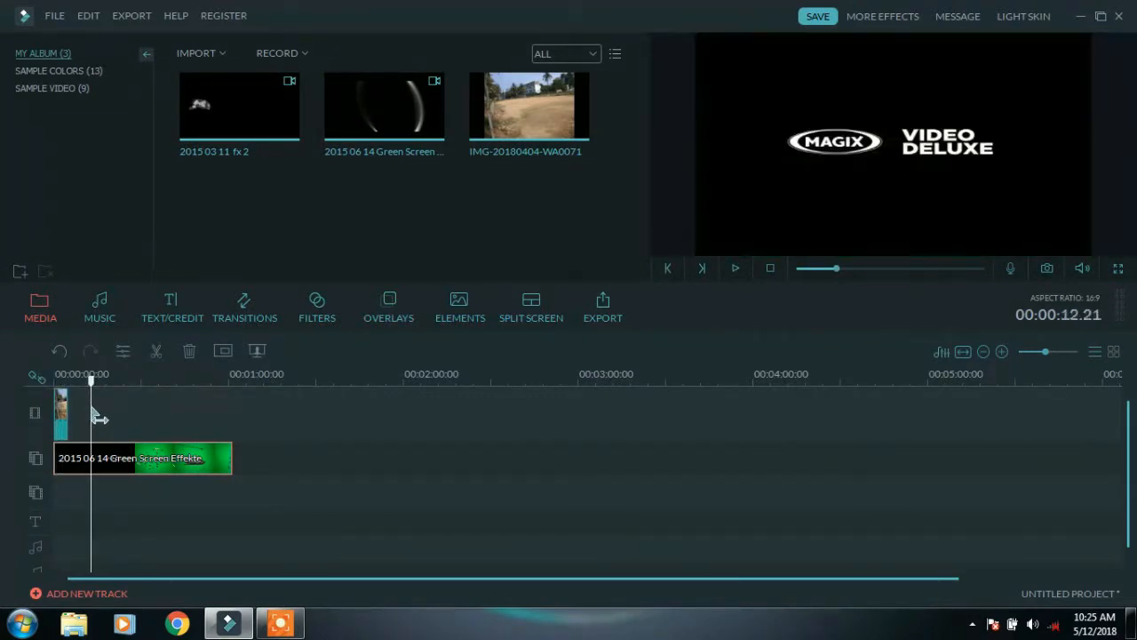
{"action": "left_click", "coordinate": [735, 267]}
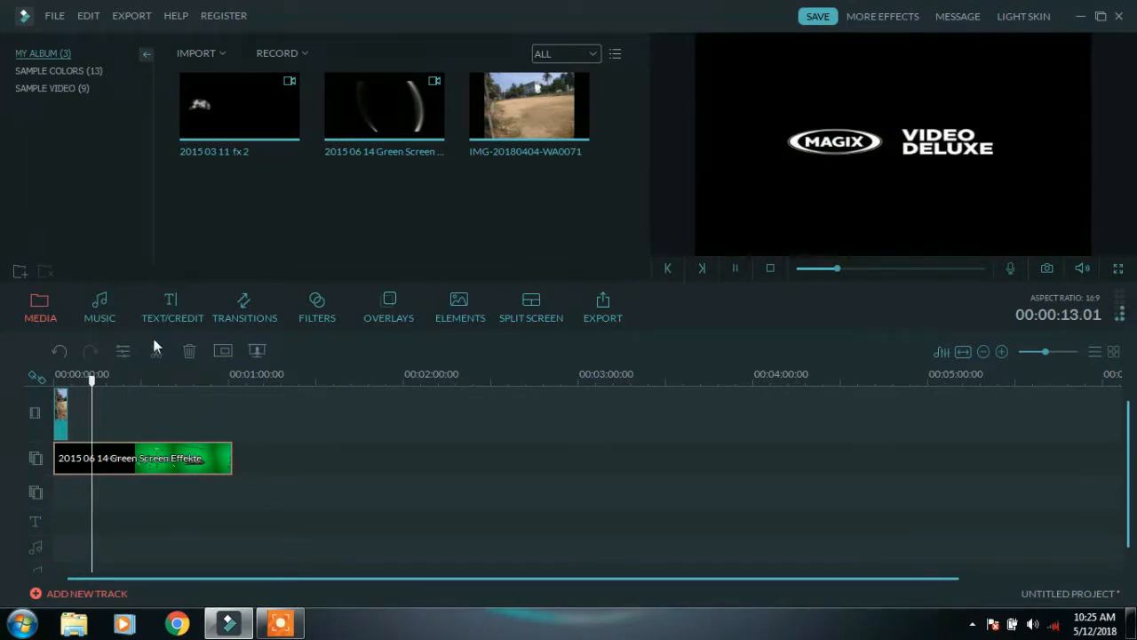
{"action": "left_click", "coordinate": [733, 268]}
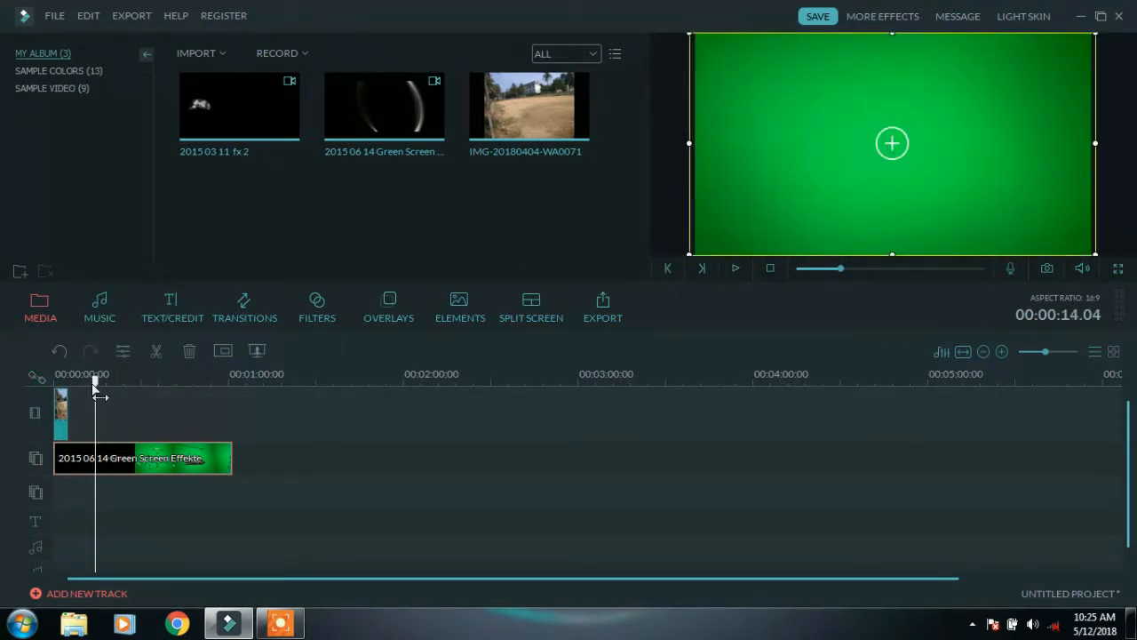
{"action": "left_click_drag", "start_coordinate": [100, 393], "coordinate": [93, 389]}
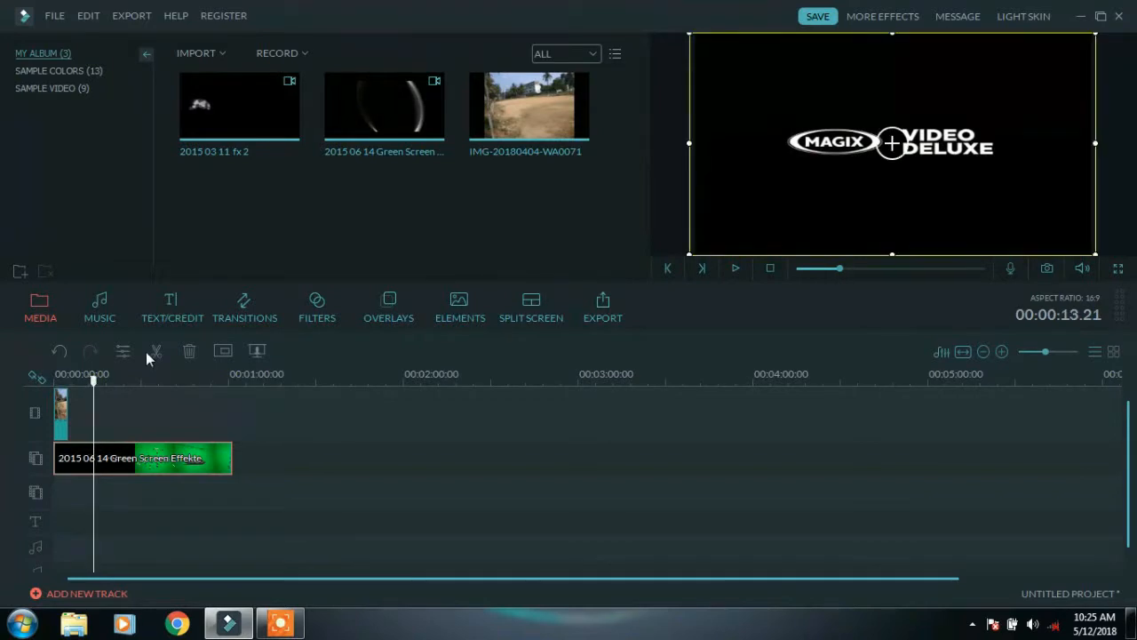
{"action": "left_click", "coordinate": [157, 350]}
{"action": "left_click", "coordinate": [69, 465]}
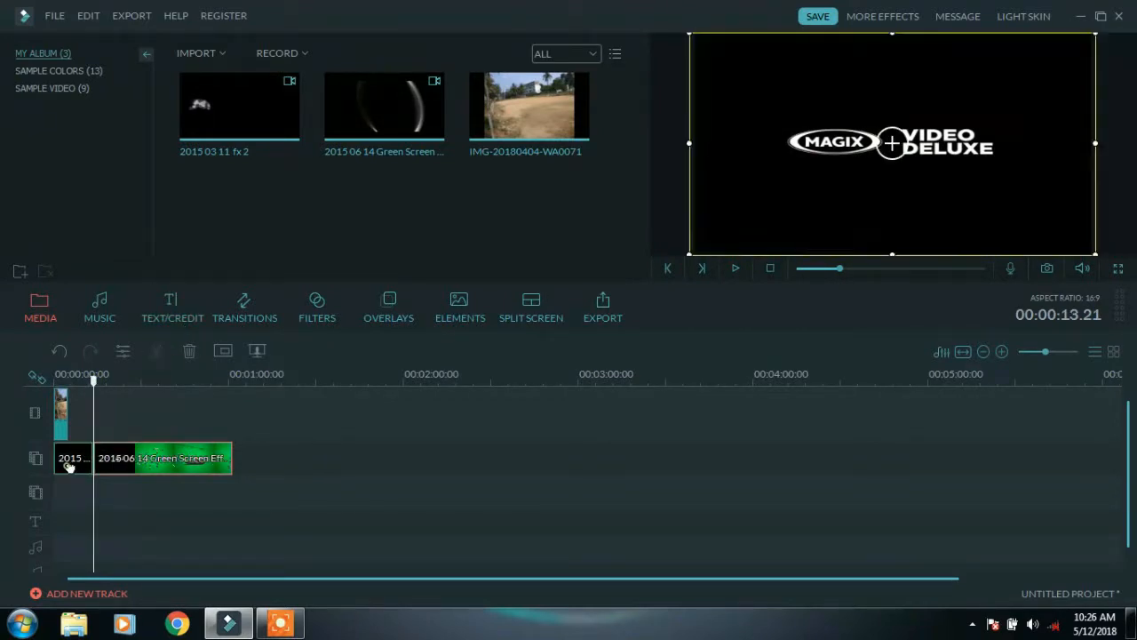
{"action": "key", "text": "Delete"}
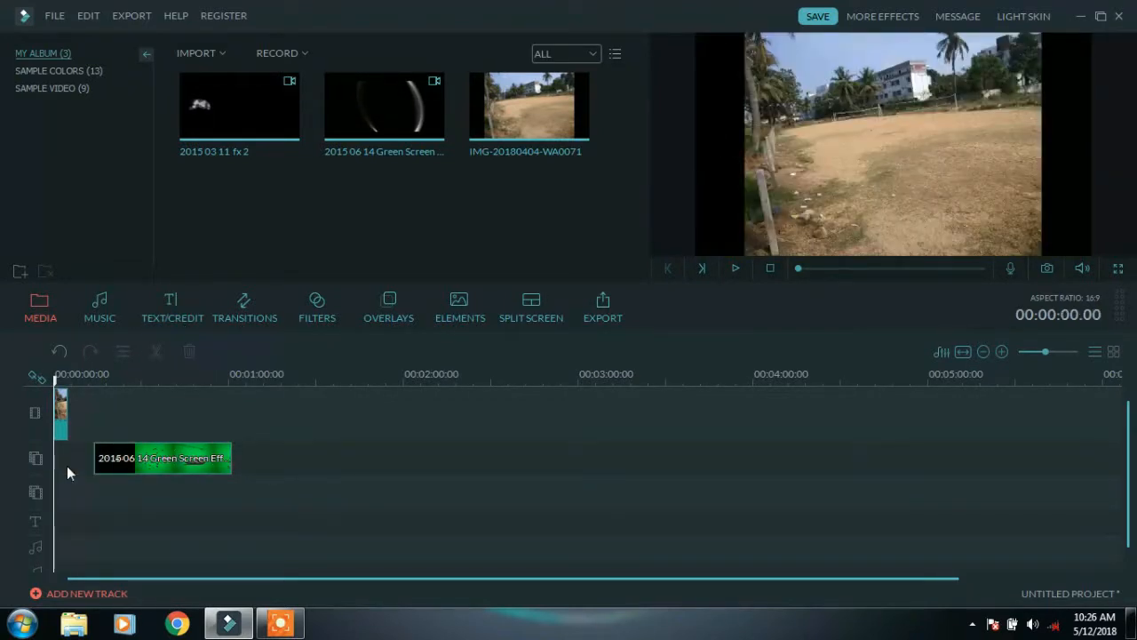
{"action": "mouse_move", "coordinate": [113, 455]}
{"action": "left_mouse_down"}
{"action": "mouse_move", "coordinate": [75, 454]}
{"action": "mouse_move", "coordinate": [74, 394]}
{"action": "mouse_move", "coordinate": [59, 384]}
{"action": "mouse_move", "coordinate": [145, 427]}
{"action": "mouse_move", "coordinate": [192, 471]}
{"action": "left_mouse_up"}
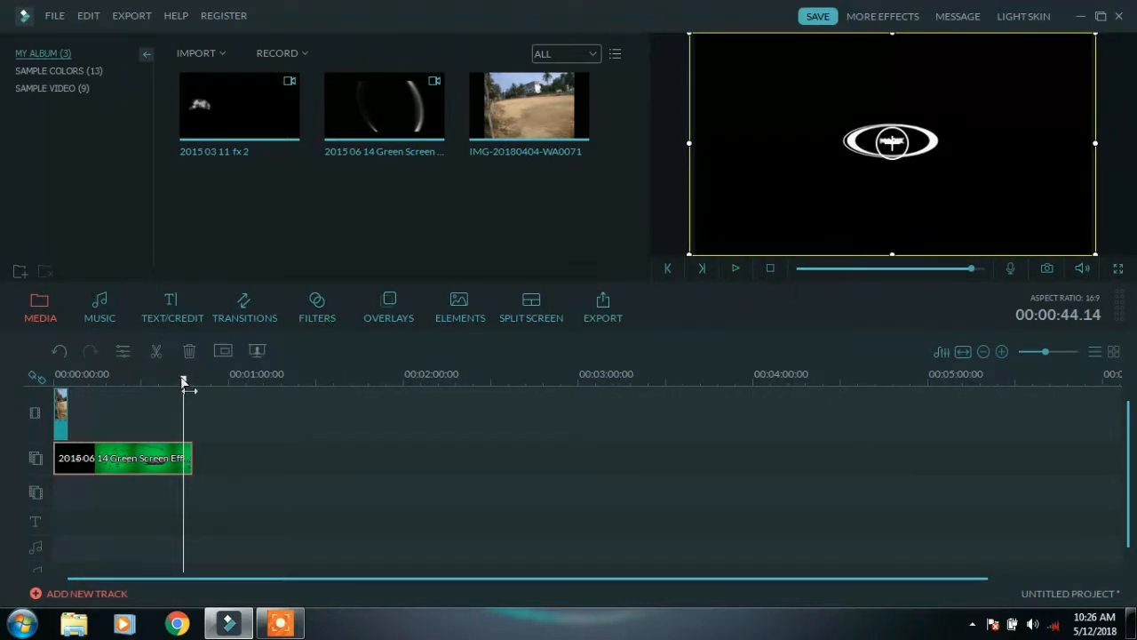
Step: Split the green screen clip at 00:00:41.21, where the closing credits begin, and delete the end part
{"action": "left_click_drag", "start_coordinate": [183, 381], "coordinate": [179, 380]}
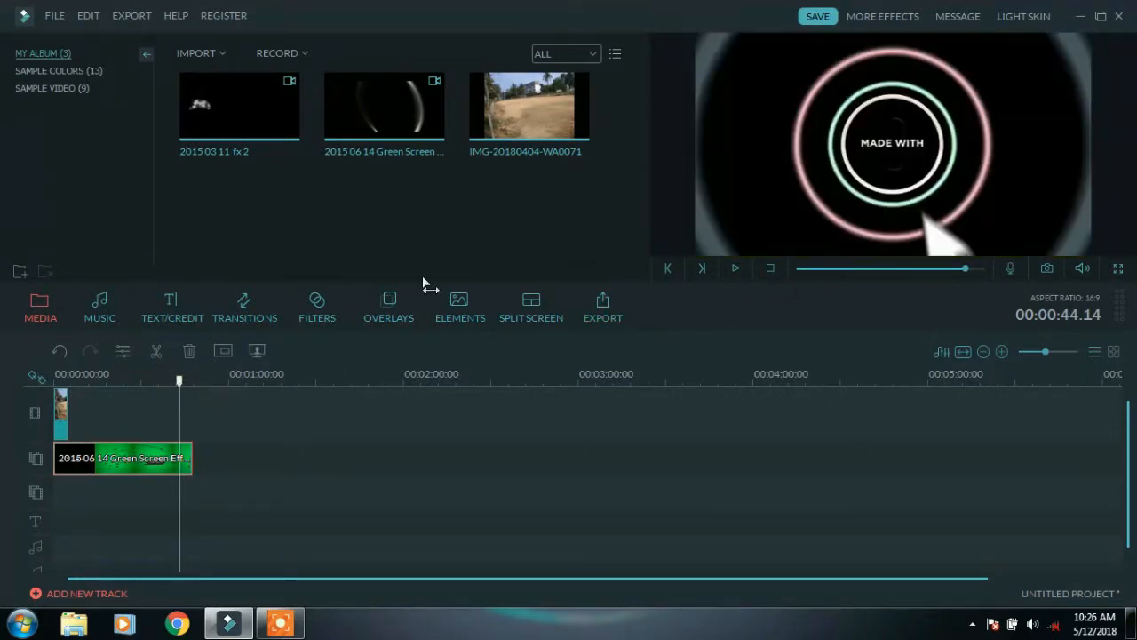
{"action": "left_click", "coordinate": [736, 268]}
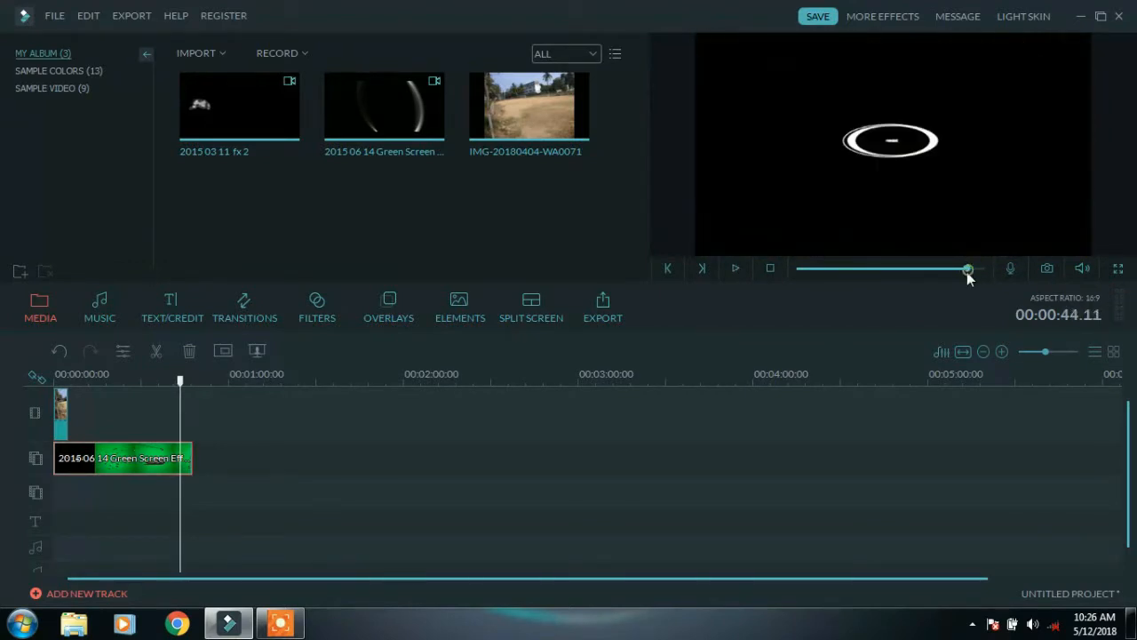
{"action": "left_click", "coordinate": [959, 269]}
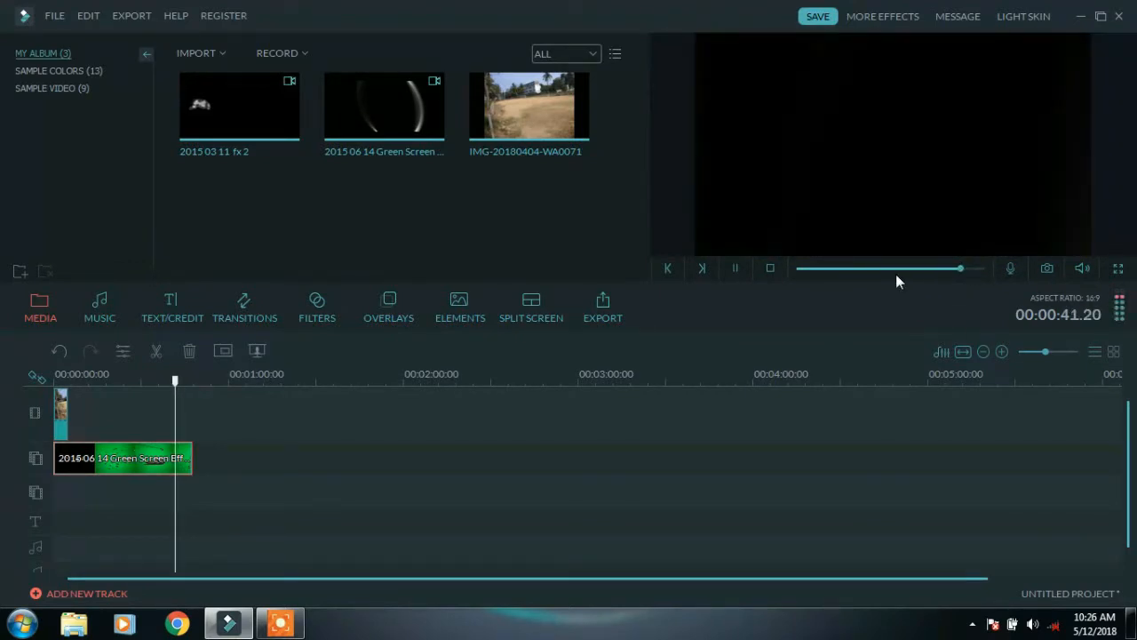
{"action": "left_click", "coordinate": [735, 268]}
{"action": "left_click_drag", "start_coordinate": [967, 268], "coordinate": [960, 269]}
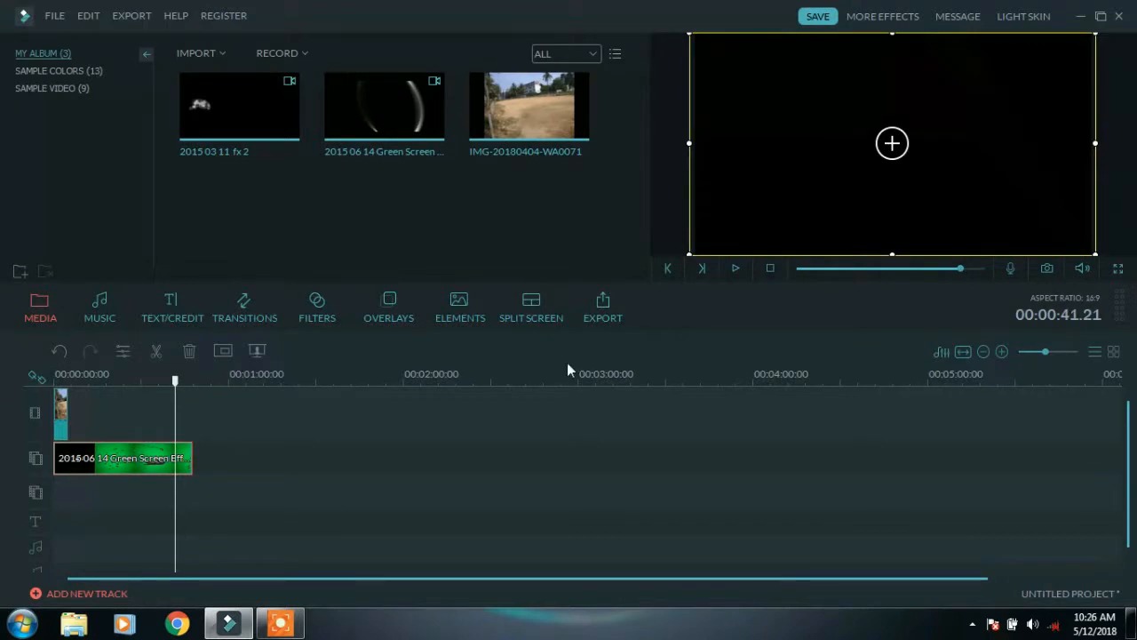
{"action": "left_click", "coordinate": [156, 351]}
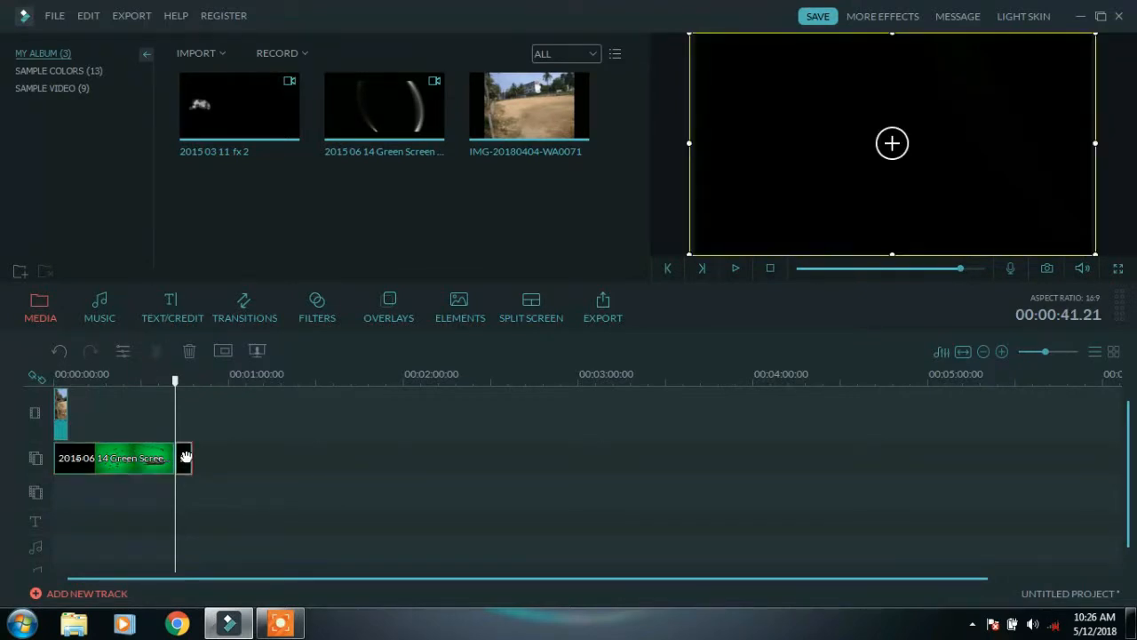
{"action": "left_click", "coordinate": [183, 456]}
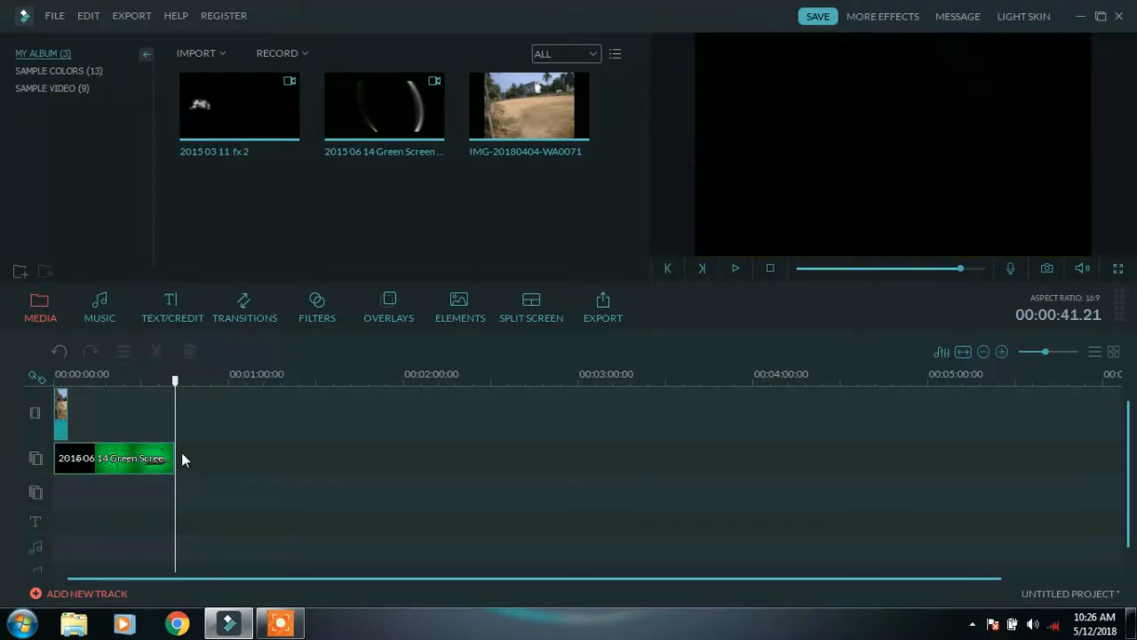
{"action": "key", "text": "Delete"}
Step: Return the playhead to the timeline start and extend the background image to the length of the green screen clip
{"action": "left_click_drag", "start_coordinate": [176, 382], "coordinate": [36, 415]}
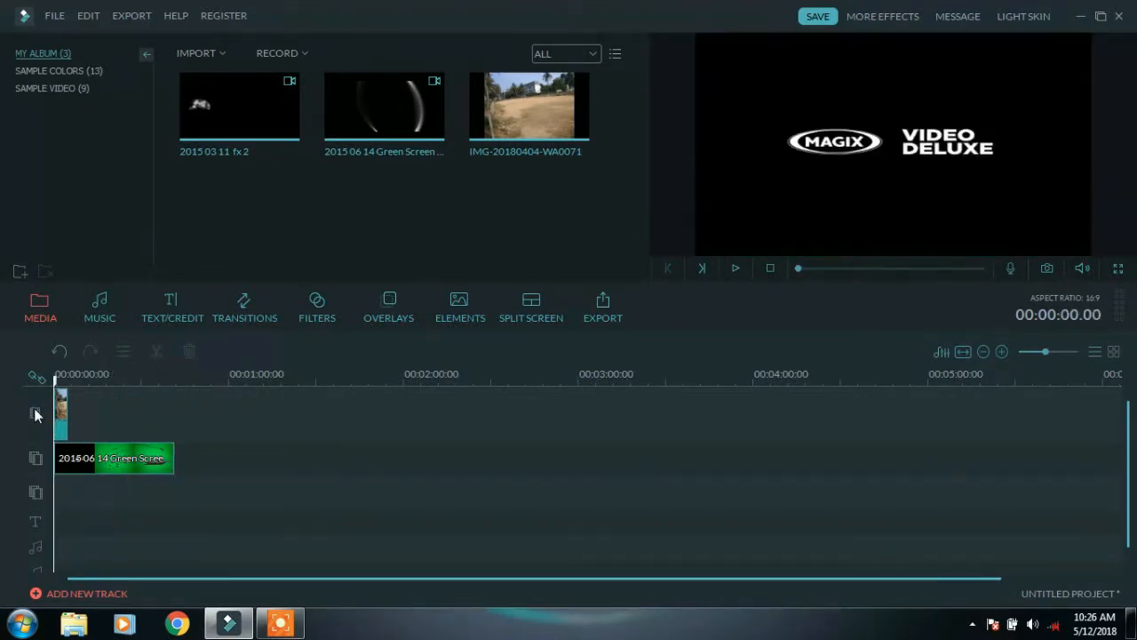
{"action": "left_click", "coordinate": [66, 407]}
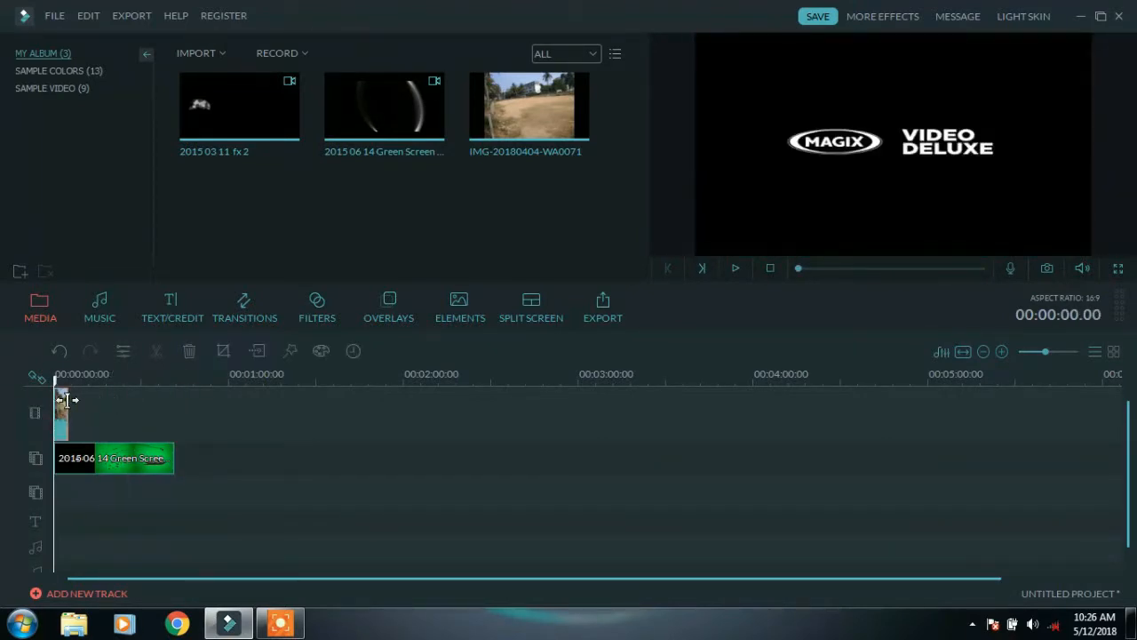
{"action": "left_click_drag", "start_coordinate": [66, 400], "coordinate": [21, 375]}
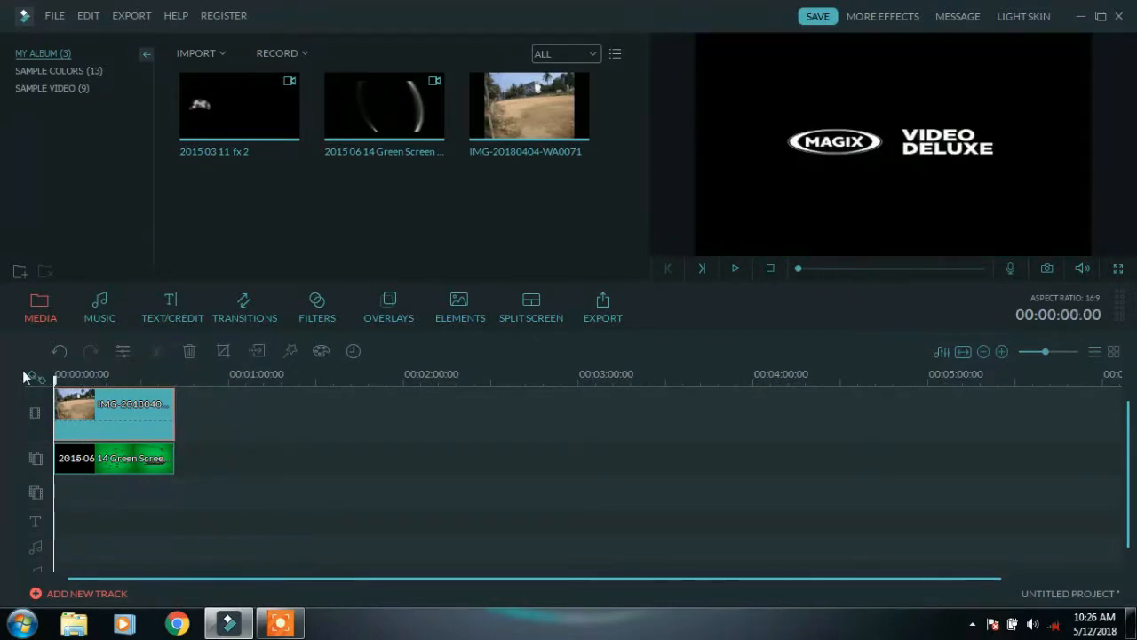
Step: Play the beginning of the timeline to preview the green screen clip and select that clip on its track
{"action": "left_click", "coordinate": [737, 269]}
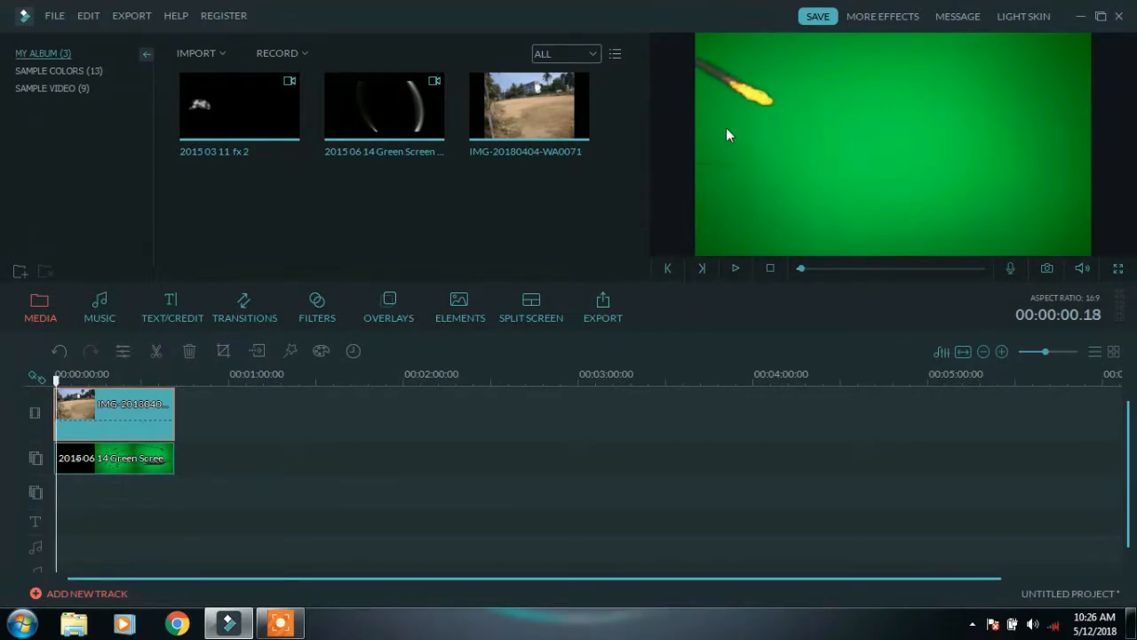
{"action": "right_click", "coordinate": [135, 464]}
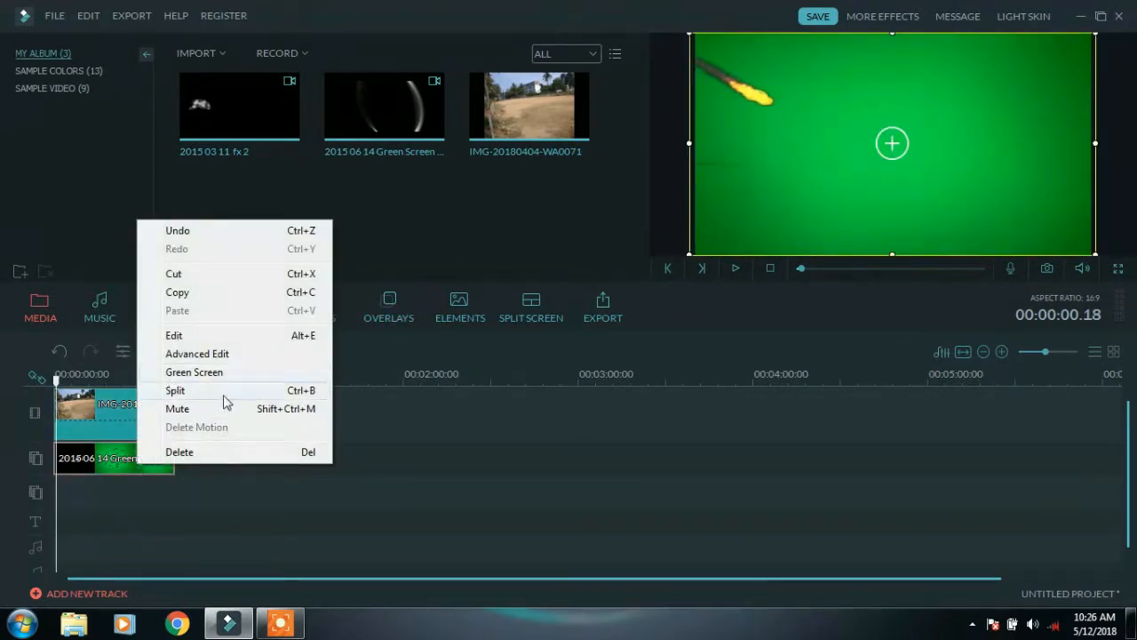
{"action": "left_click", "coordinate": [375, 495]}
{"action": "left_click", "coordinate": [138, 459]}
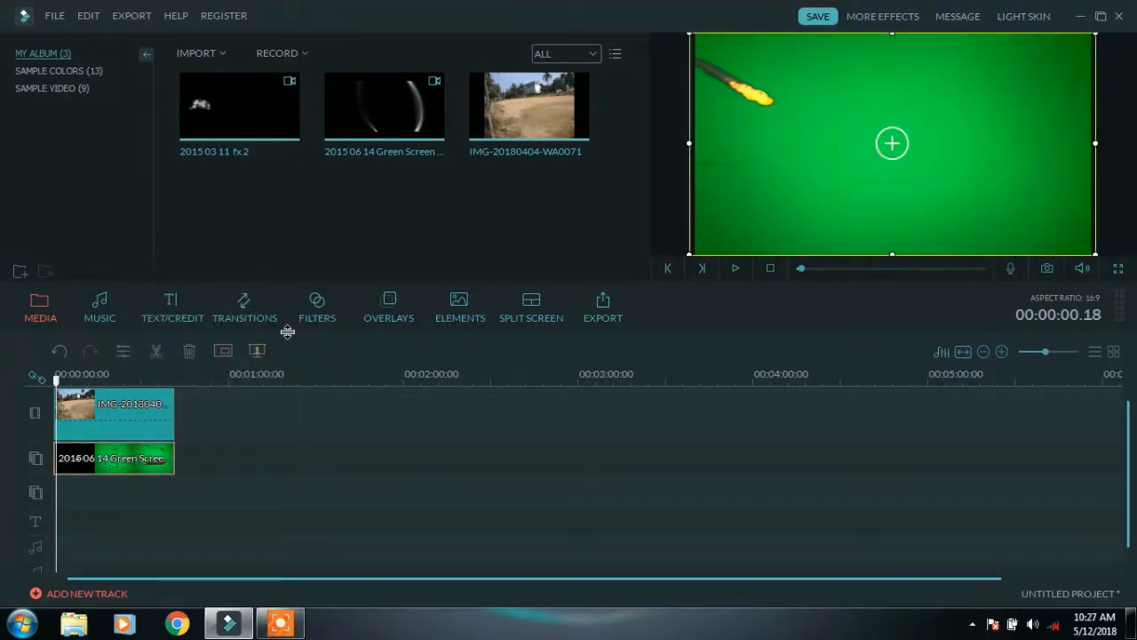
Step: Crop the background image on the main track to a 16:9 ratio, keeping its upper part
{"action": "left_click", "coordinate": [148, 407]}
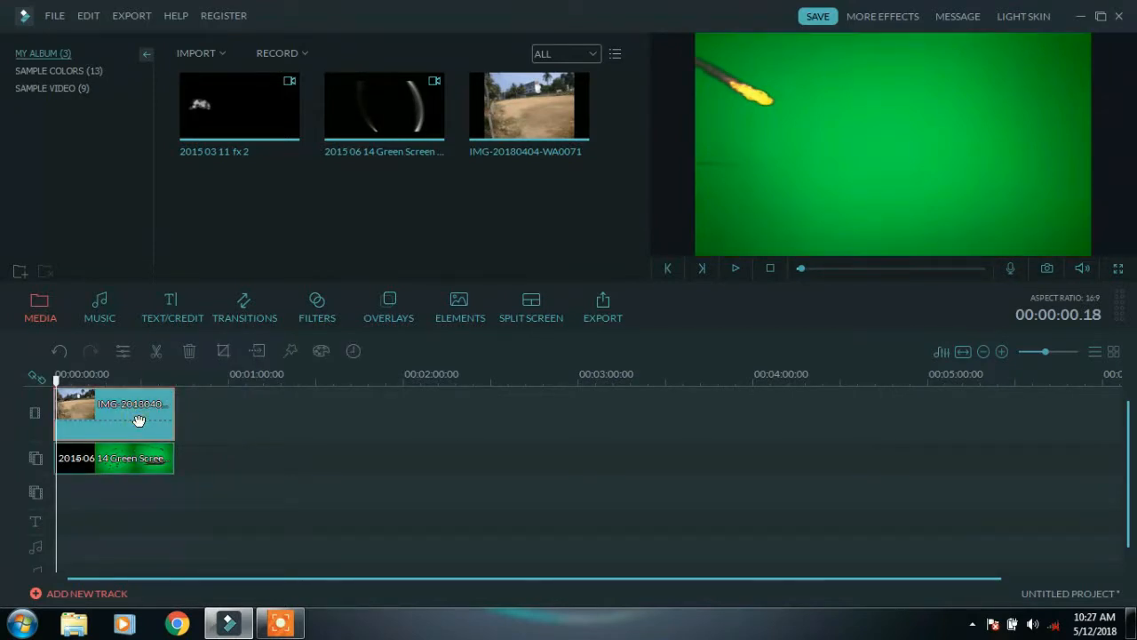
{"action": "left_click", "coordinate": [222, 352]}
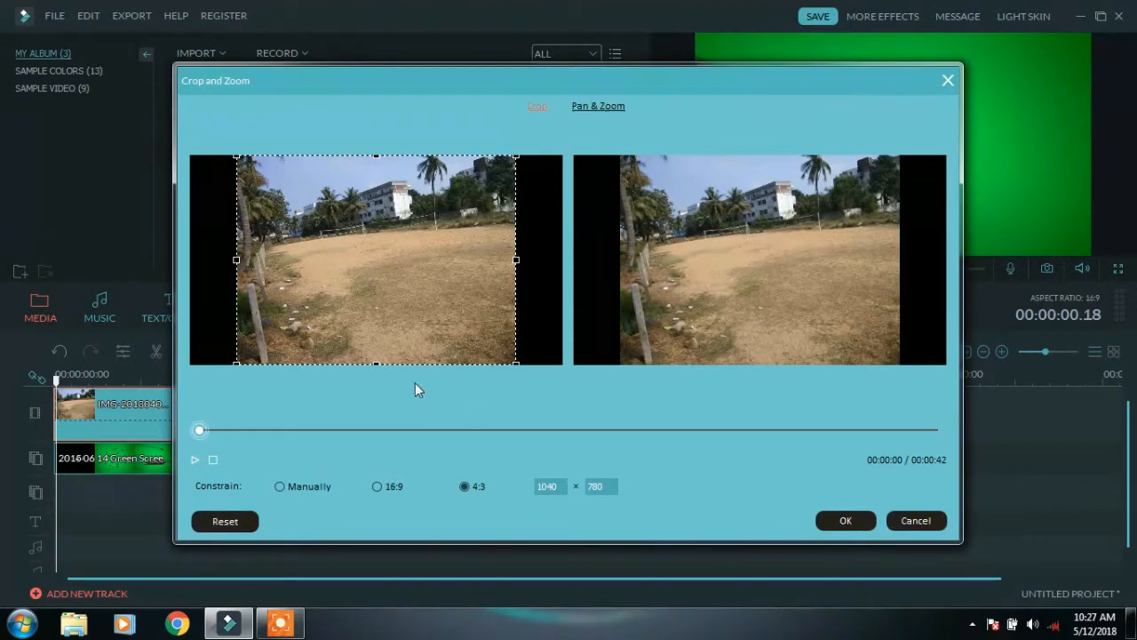
{"action": "left_click", "coordinate": [376, 488]}
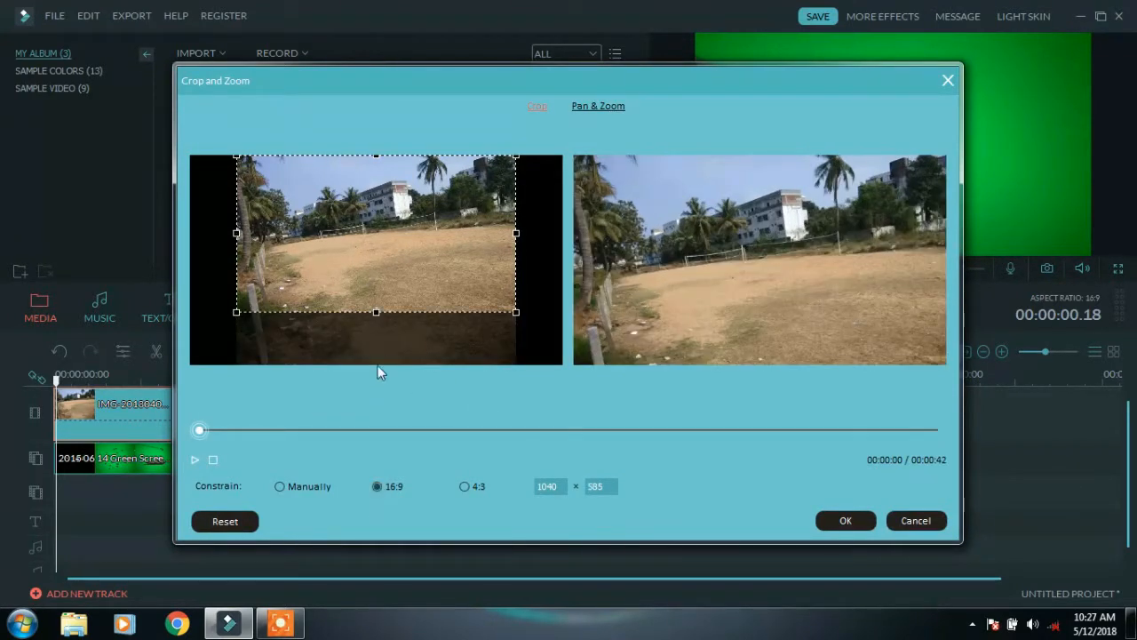
{"action": "mouse_move", "coordinate": [402, 280]}
{"action": "left_mouse_down"}
{"action": "mouse_move", "coordinate": [394, 305]}
{"action": "mouse_move", "coordinate": [391, 291]}
{"action": "left_mouse_up"}
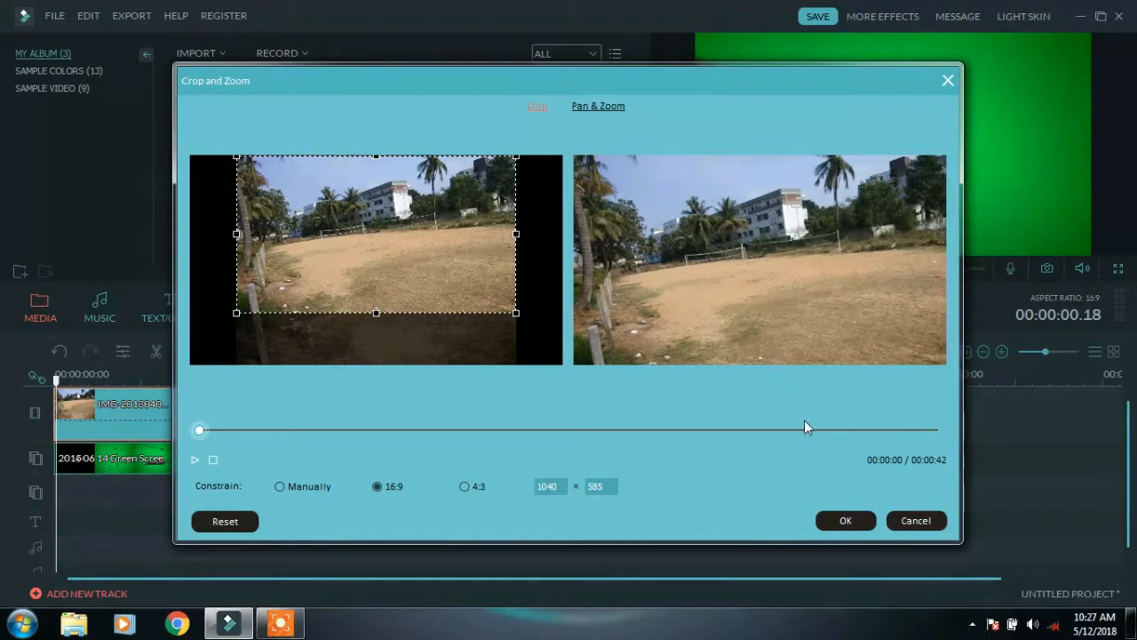
{"action": "left_click", "coordinate": [847, 521]}
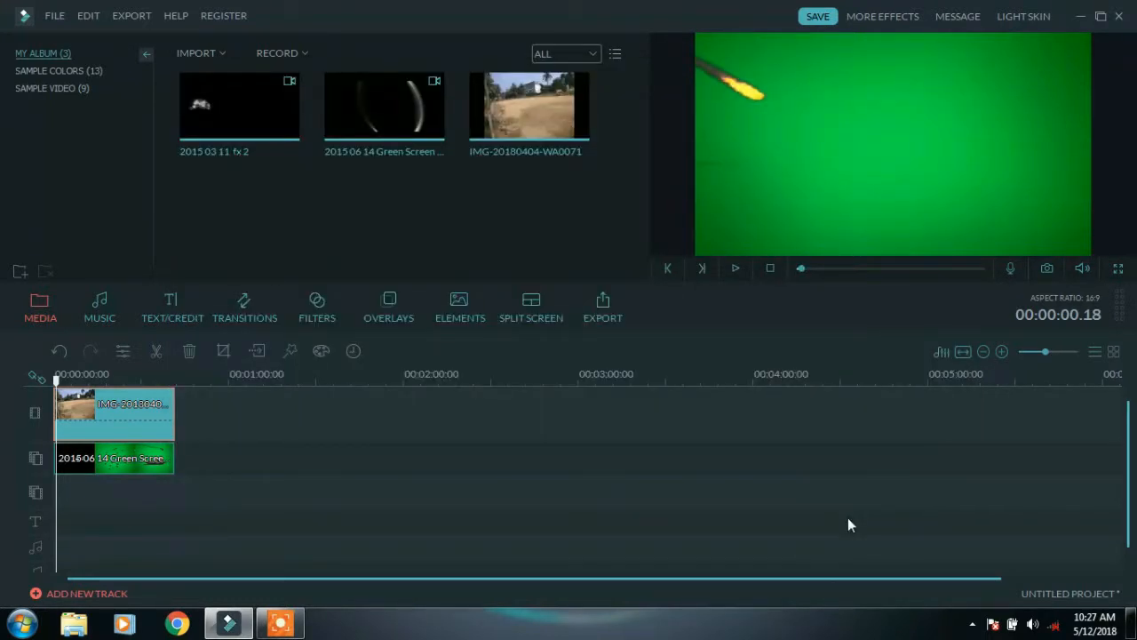
Step: Make the green background of the overlay clip transparent with Chroma Key, sampling the green from a frame where it shows
{"action": "left_click", "coordinate": [175, 457]}
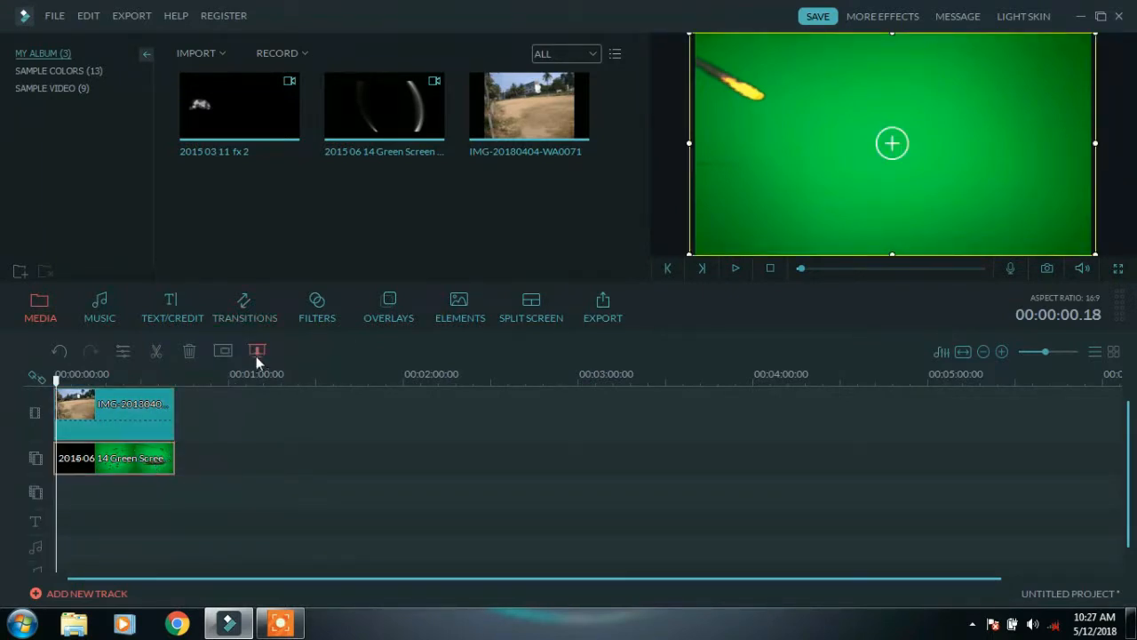
{"action": "left_click", "coordinate": [256, 353]}
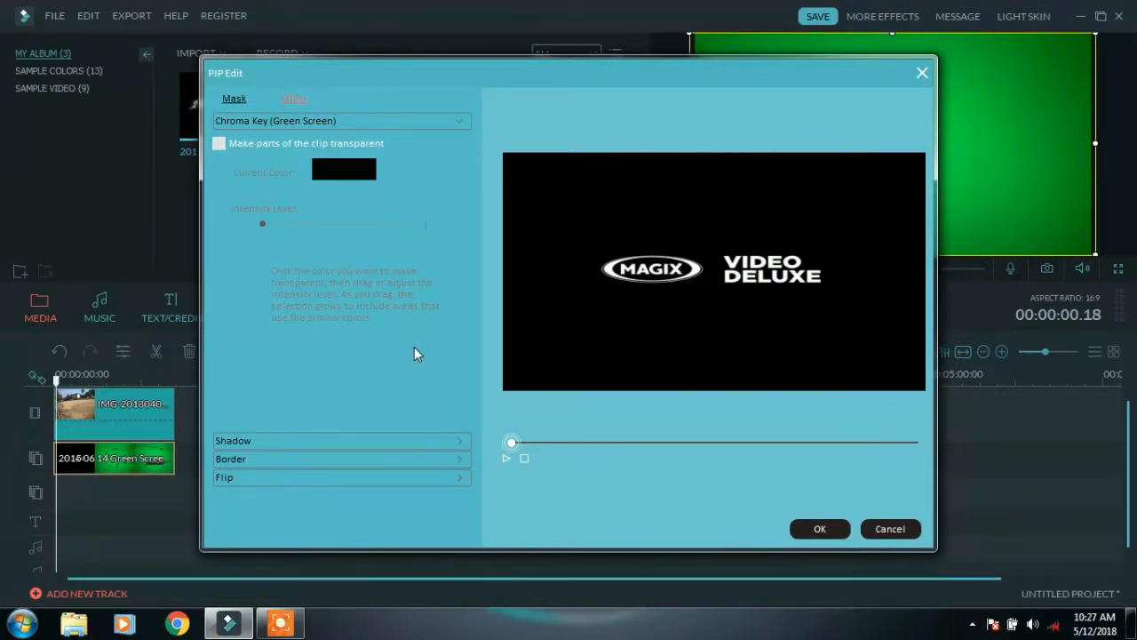
{"action": "left_click_drag", "start_coordinate": [513, 442], "coordinate": [553, 439]}
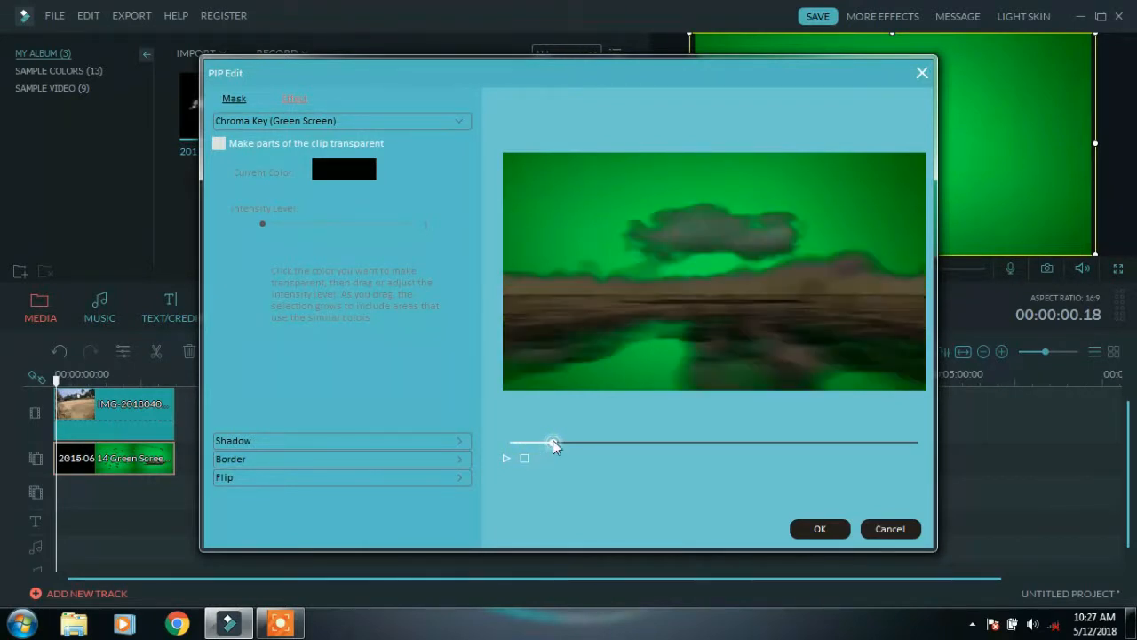
{"action": "left_click", "coordinate": [218, 144]}
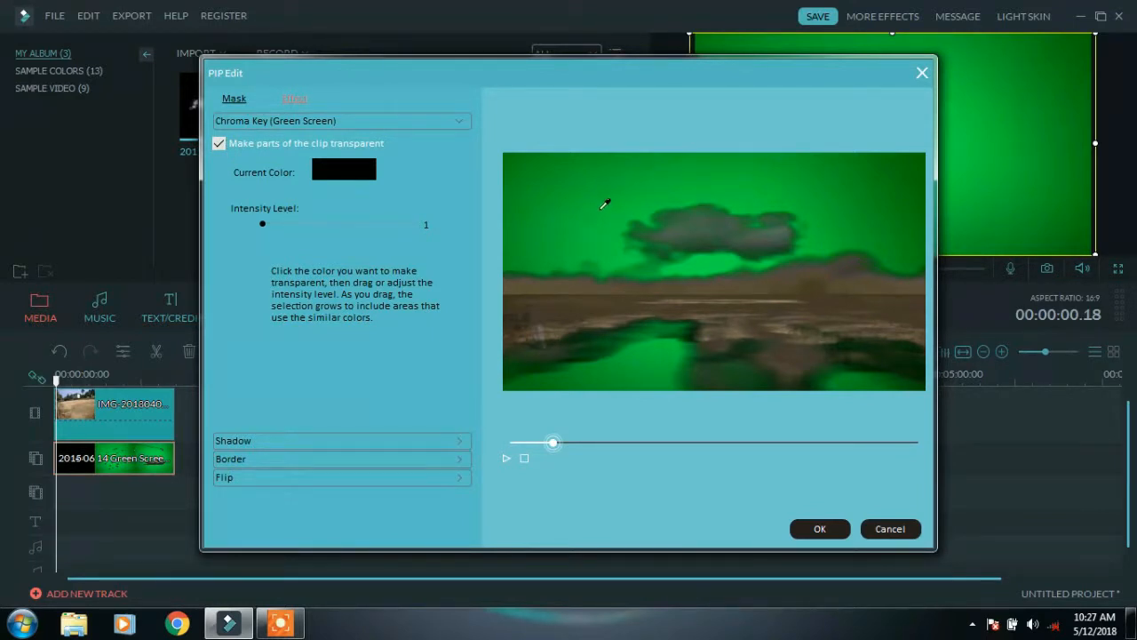
{"action": "left_click", "coordinate": [617, 184]}
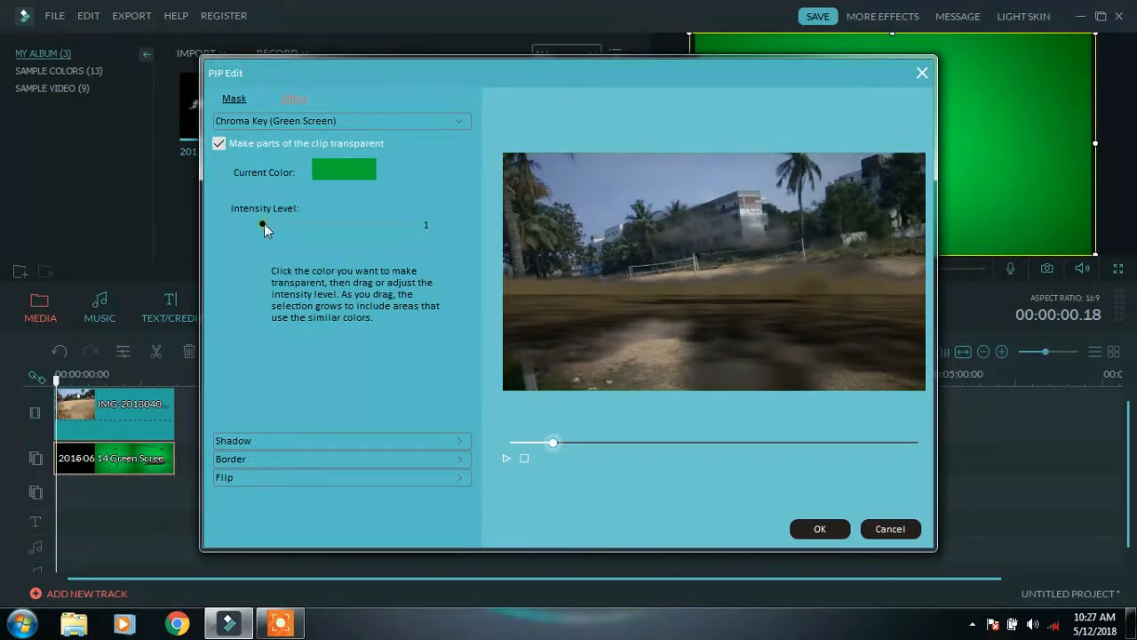
{"action": "mouse_move", "coordinate": [264, 223]}
{"action": "left_mouse_down"}
{"action": "mouse_move", "coordinate": [422, 265]}
{"action": "mouse_move", "coordinate": [322, 240]}
{"action": "mouse_move", "coordinate": [262, 243]}
{"action": "left_mouse_up"}
Step: Apply a shadow to the green screen clip with the blur set to 2
{"action": "left_click", "coordinate": [404, 443]}
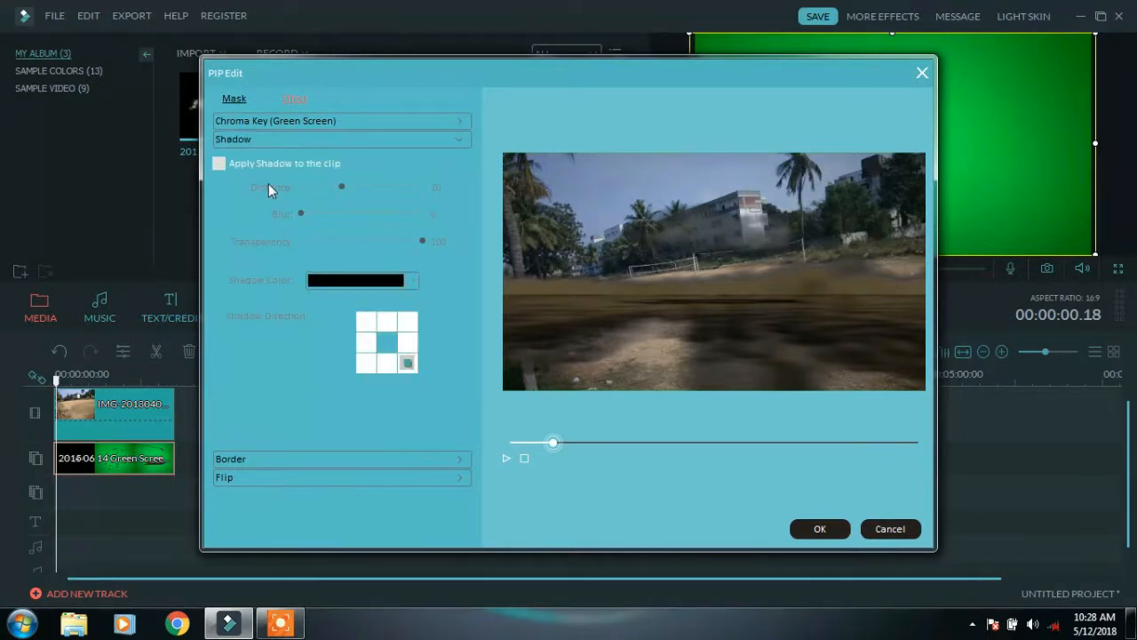
{"action": "left_click", "coordinate": [219, 163]}
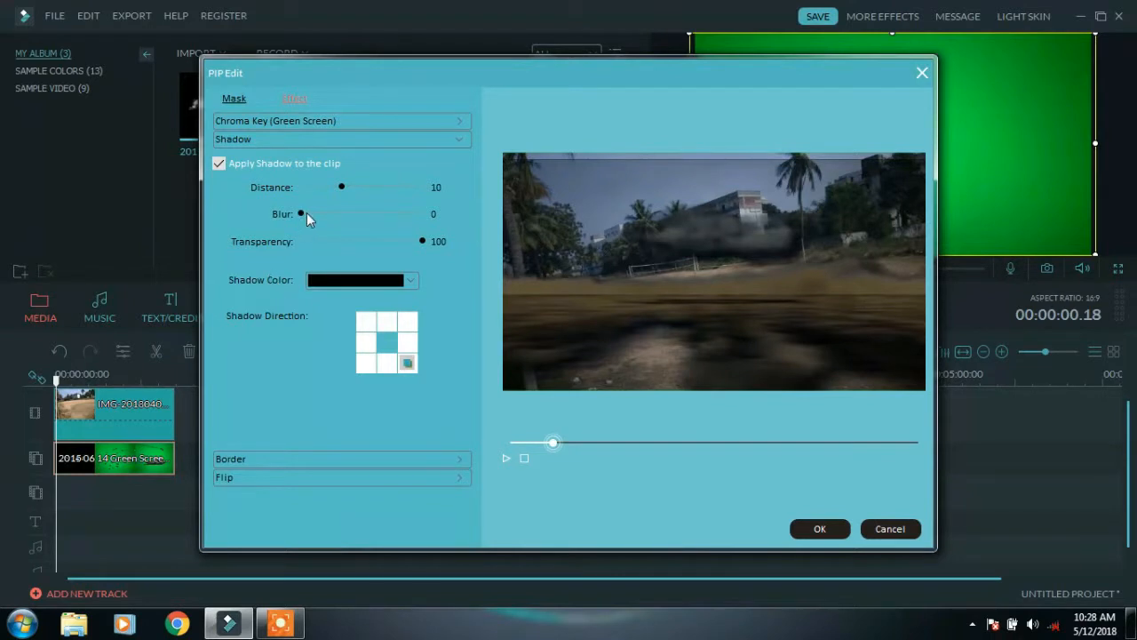
{"action": "left_click_drag", "start_coordinate": [301, 214], "coordinate": [323, 215]}
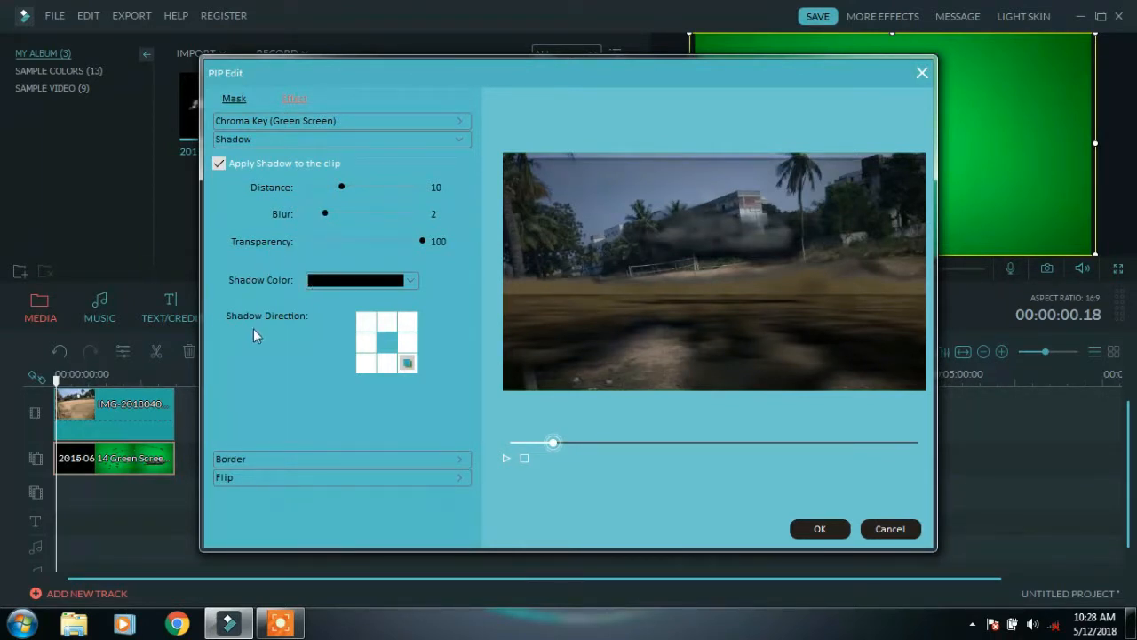
Step: Try out a border and a counterclockwise quarter-turn rotation on the green screen clip, reversing both
{"action": "left_click", "coordinate": [254, 461]}
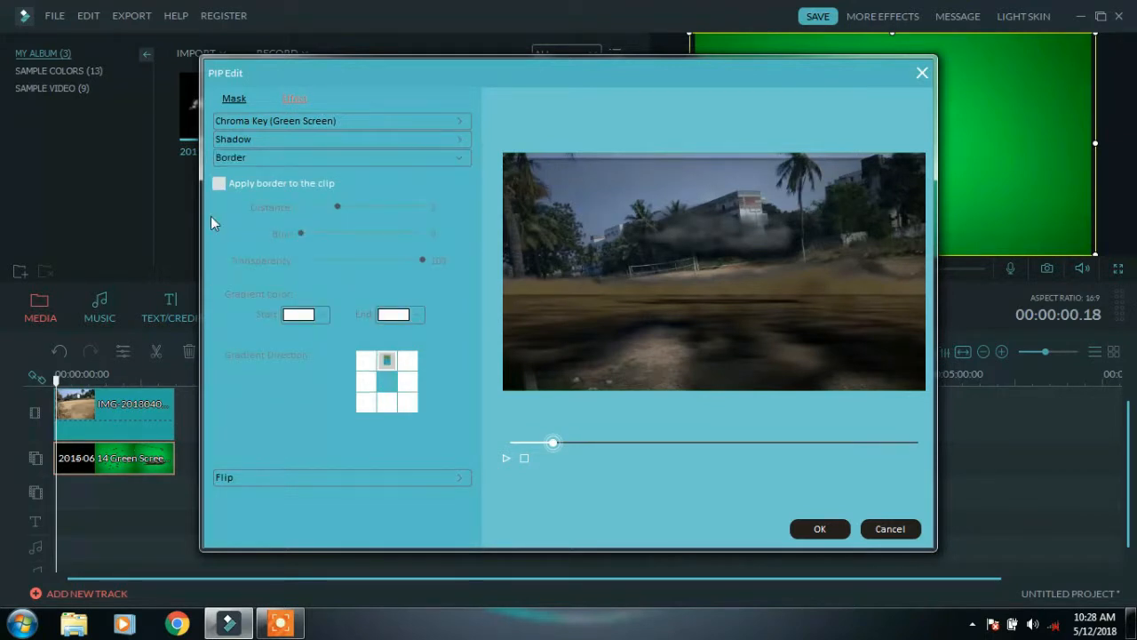
{"action": "left_click", "coordinate": [220, 184]}
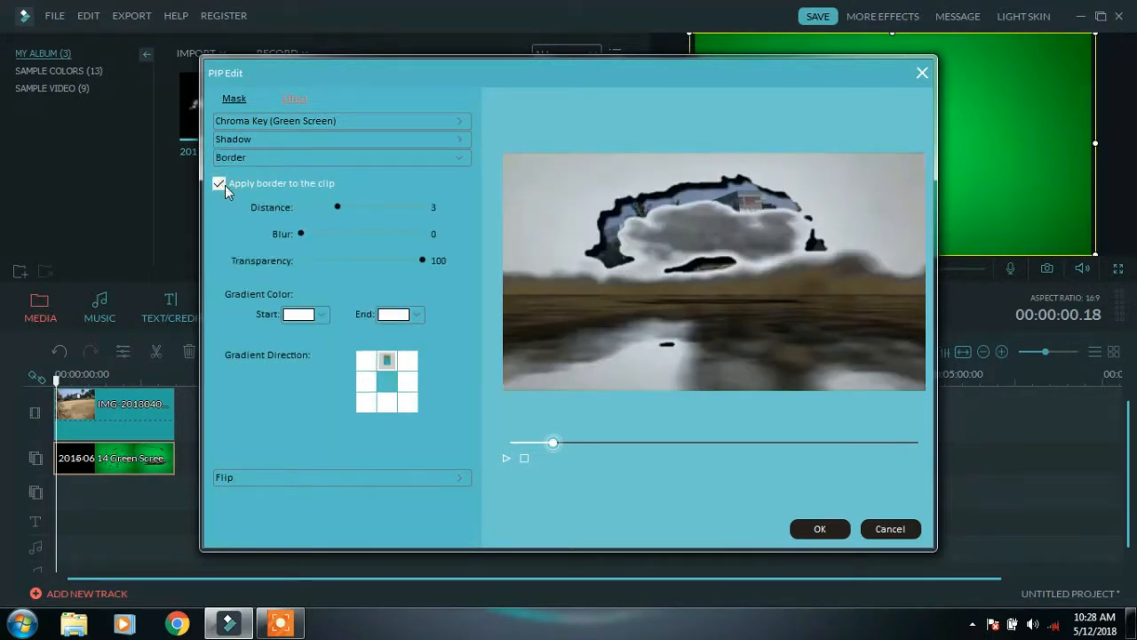
{"action": "left_click", "coordinate": [220, 184]}
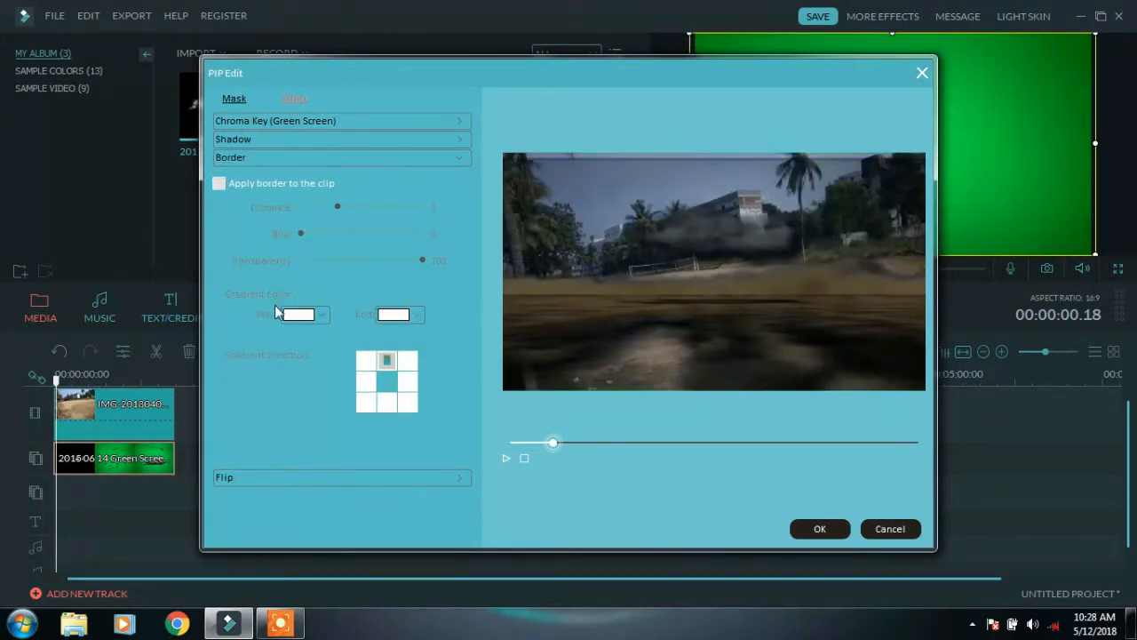
{"action": "left_click", "coordinate": [269, 480]}
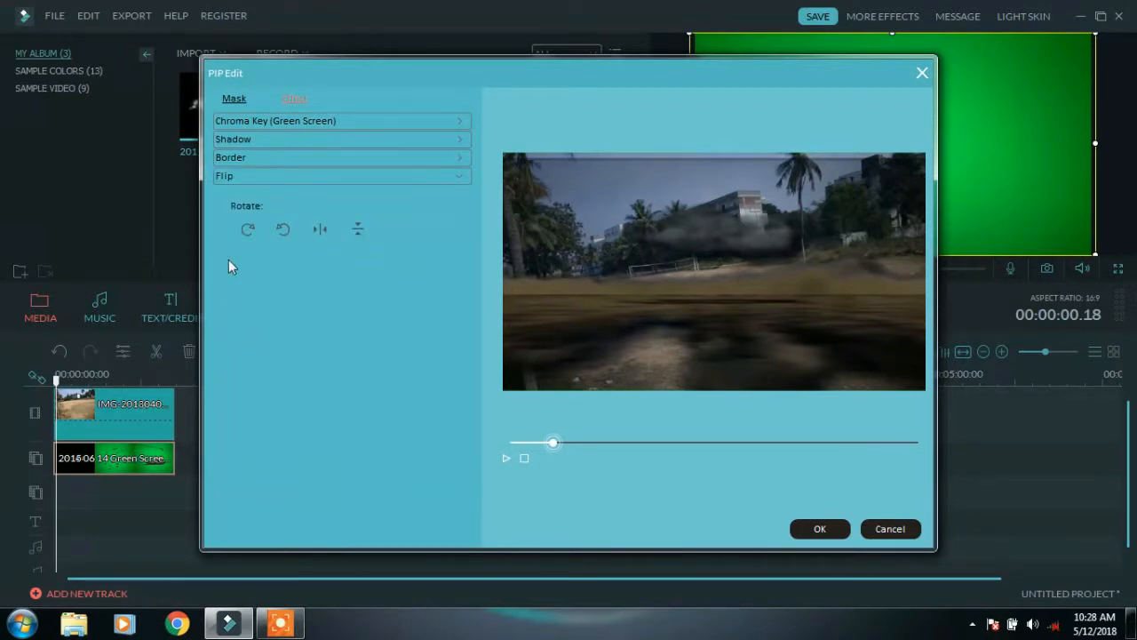
{"action": "left_click", "coordinate": [291, 231]}
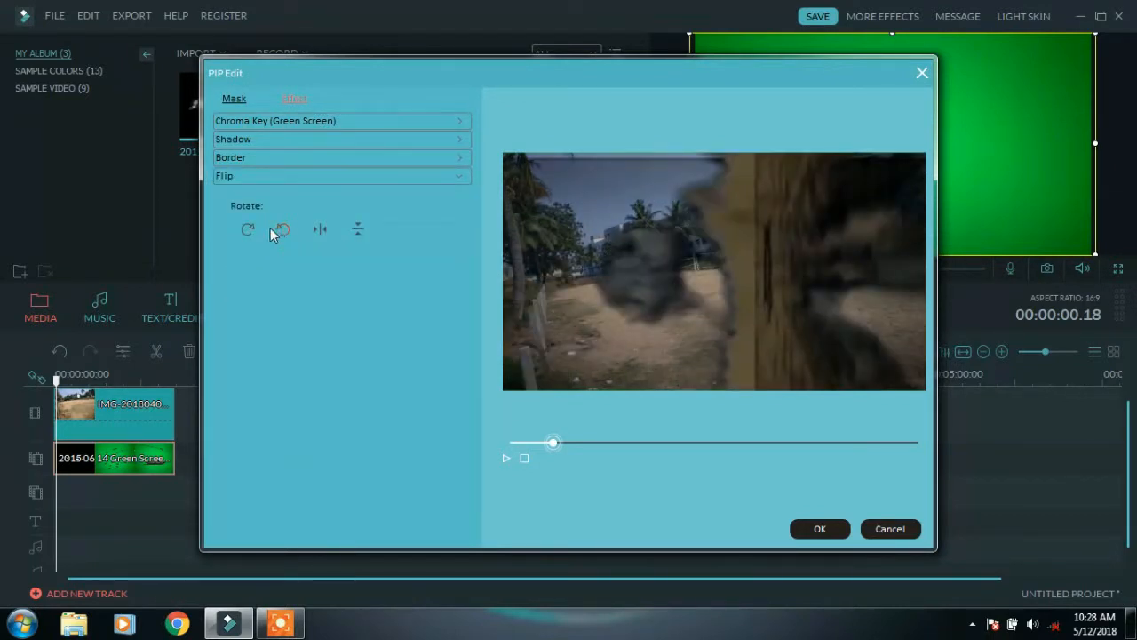
{"action": "left_click", "coordinate": [252, 230]}
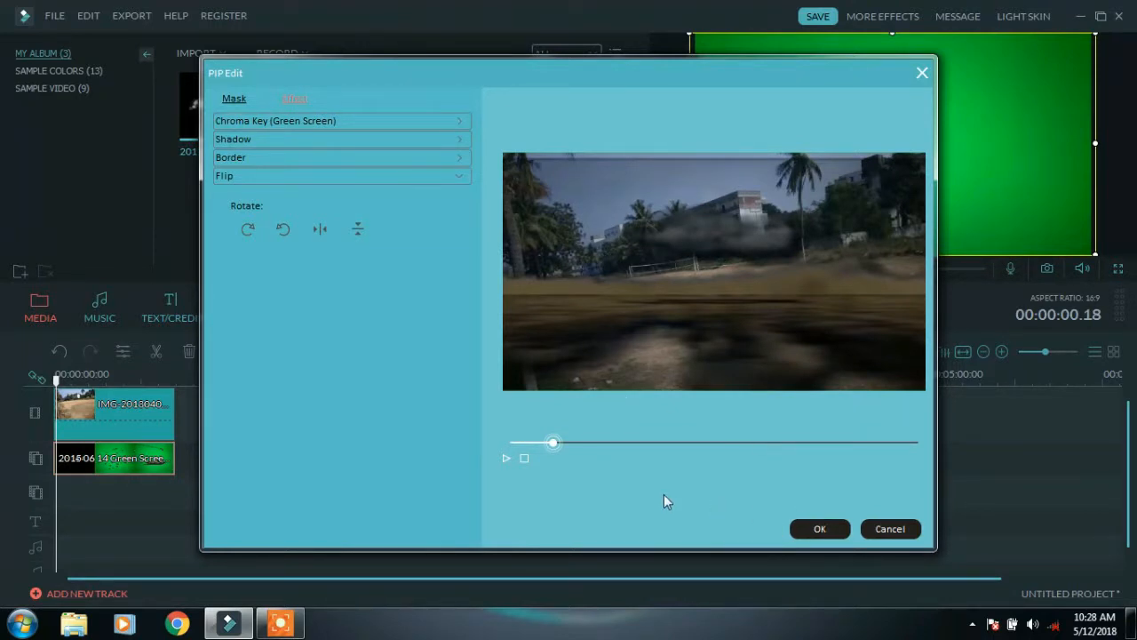
Step: Check another frame of the keyed clip, apply the effect settings and play the composite until about 00:00:41
{"action": "left_click_drag", "start_coordinate": [562, 442], "coordinate": [650, 442]}
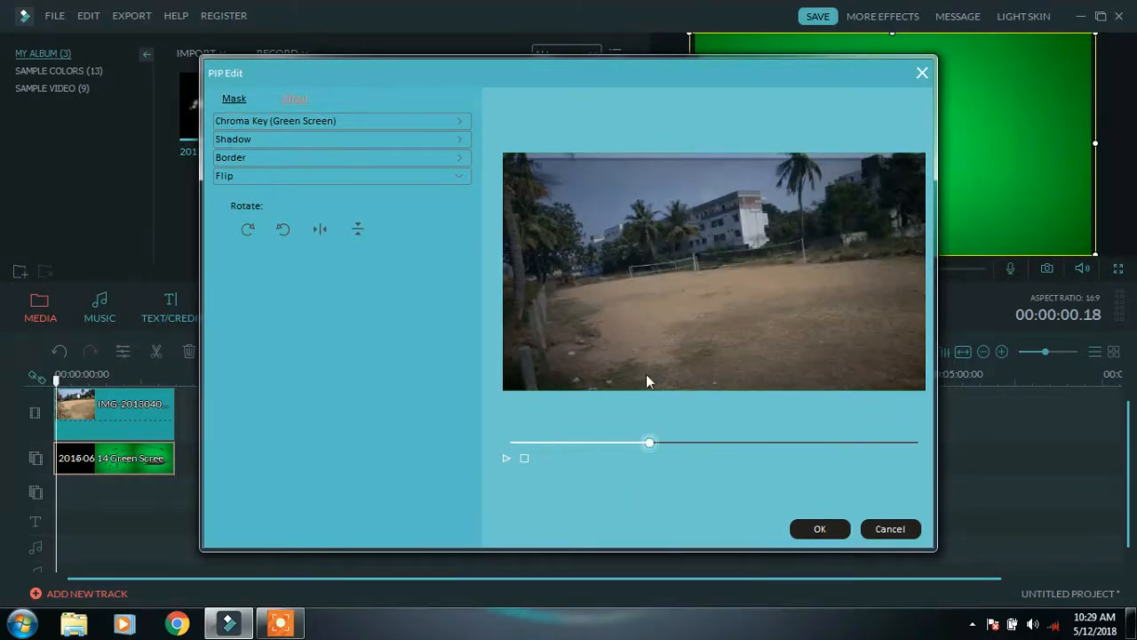
{"action": "left_click", "coordinate": [819, 530]}
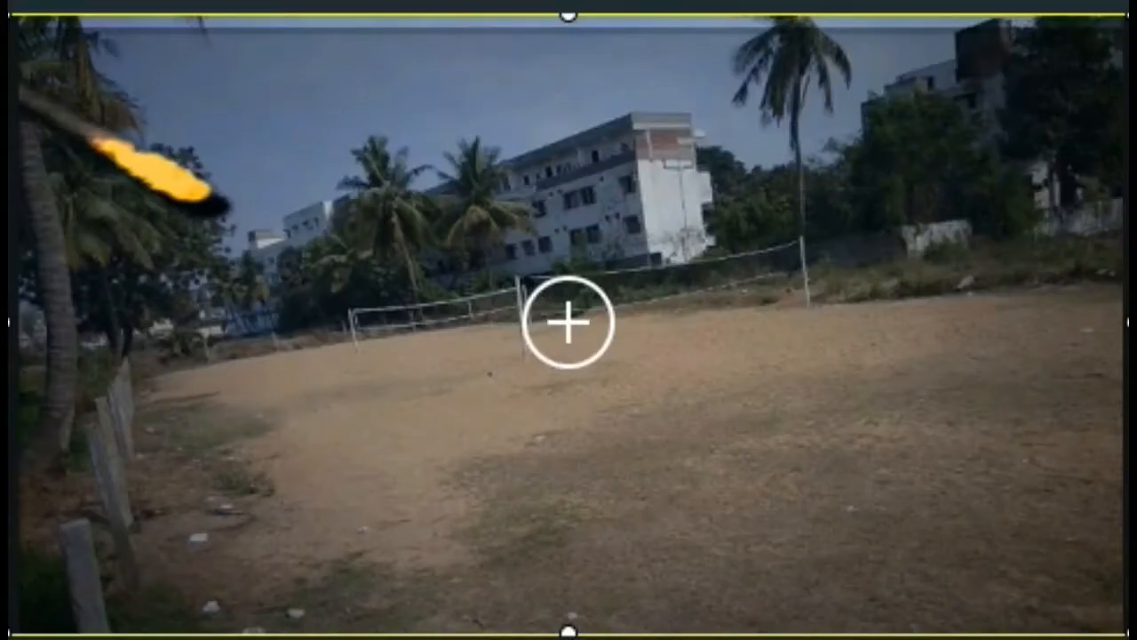
{"action": "key", "text": "space"}
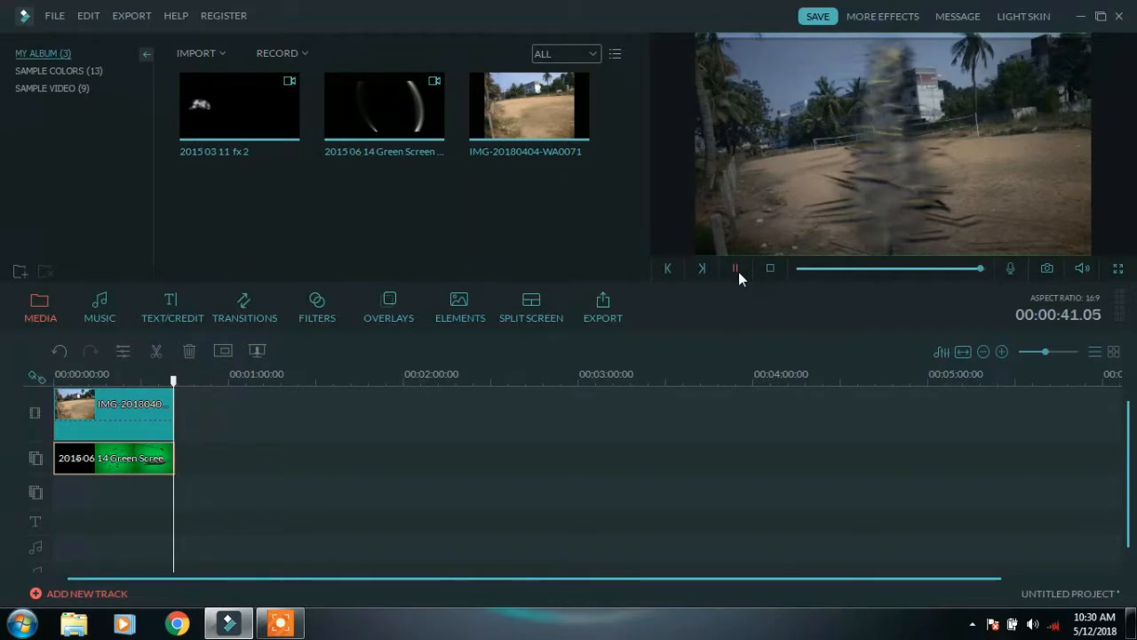
{"action": "left_click", "coordinate": [738, 272]}
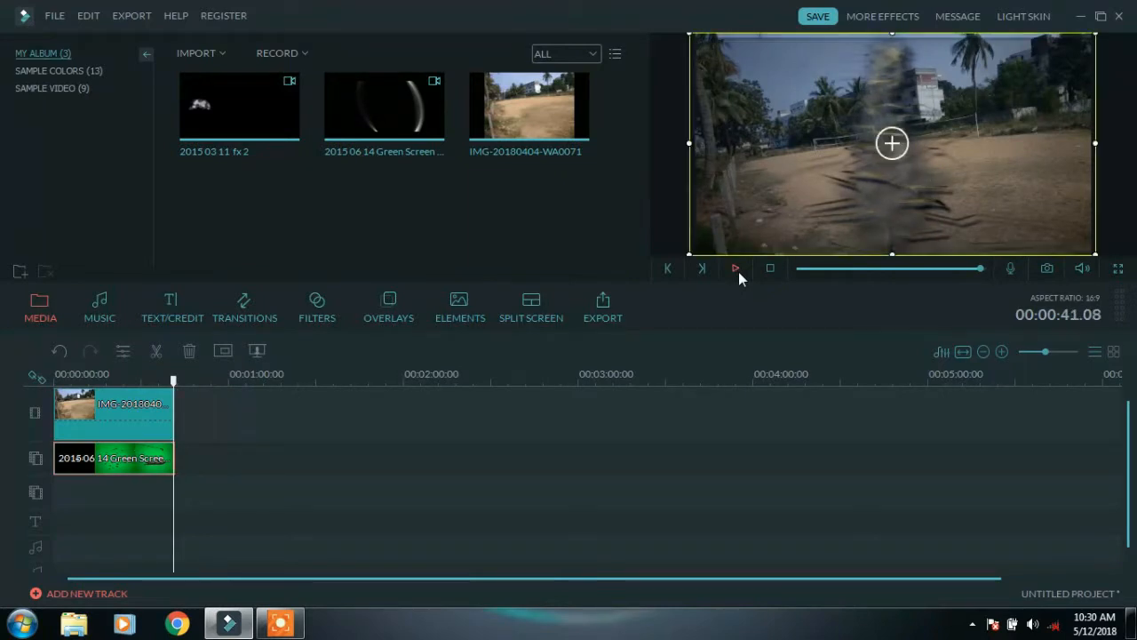
Step: Export the composite as an MP4 named "tamil bulls" to the Desktop and minimise the conversion window
{"action": "left_click", "coordinate": [604, 311]}
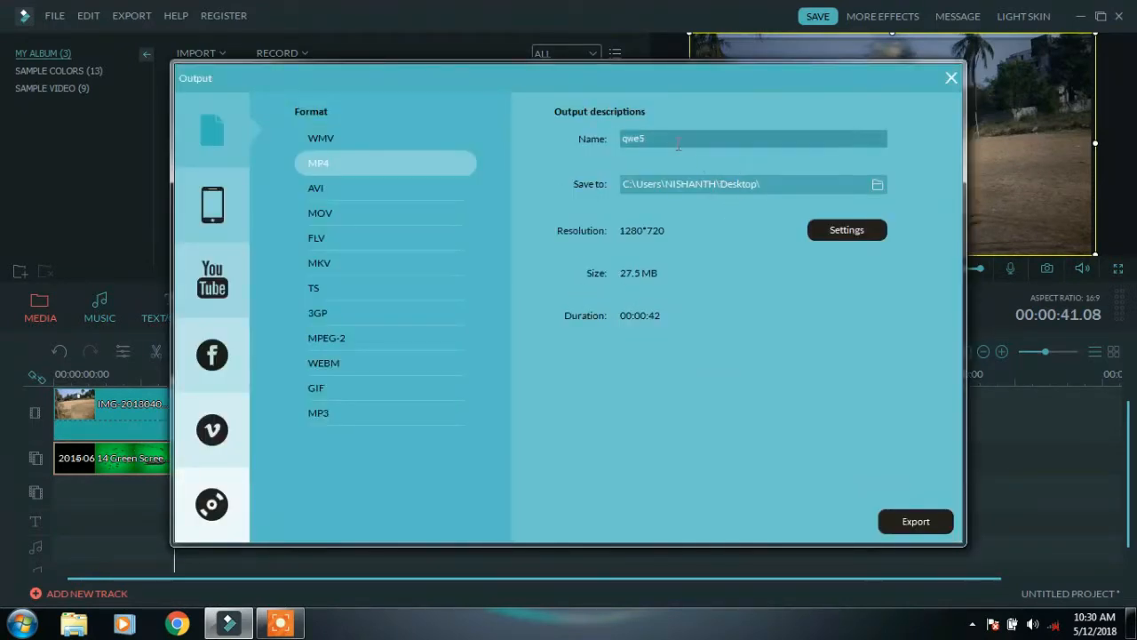
{"action": "double_click", "coordinate": [677, 142]}
{"action": "key", "text": "BackSpace"}
{"action": "type", "text": "tamil bulls"}
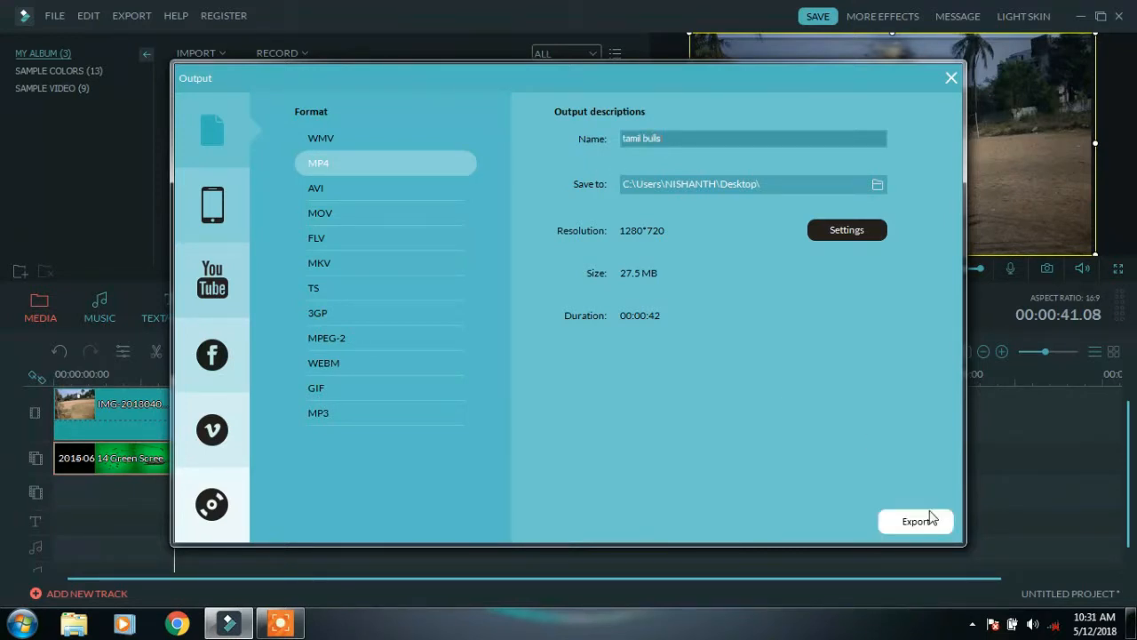
{"action": "left_click", "coordinate": [875, 187]}
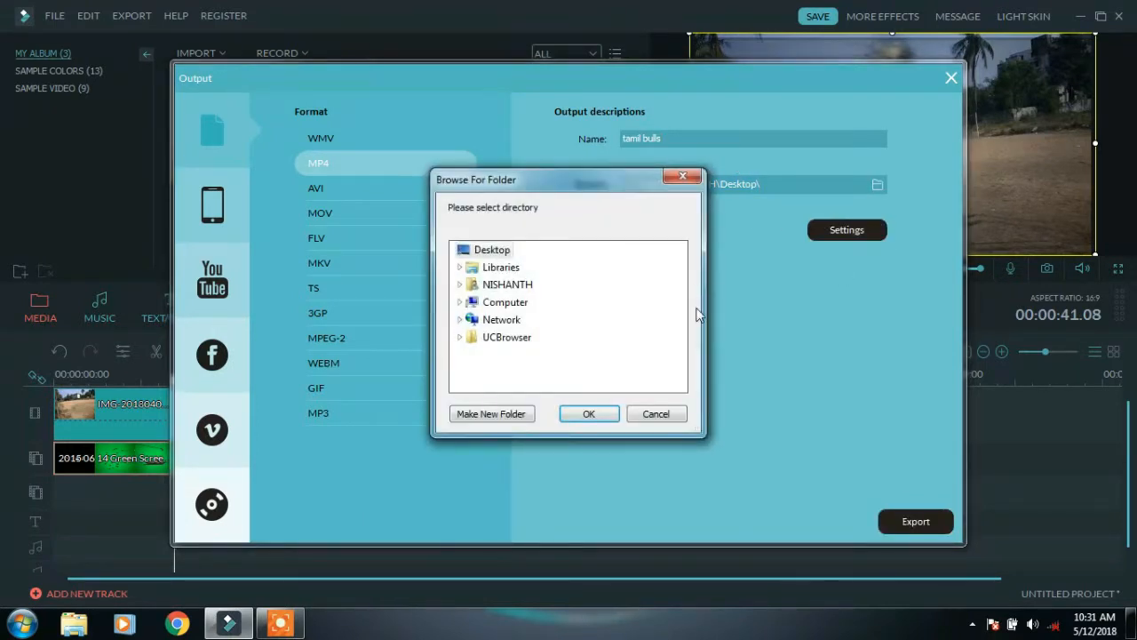
{"action": "left_click", "coordinate": [589, 414]}
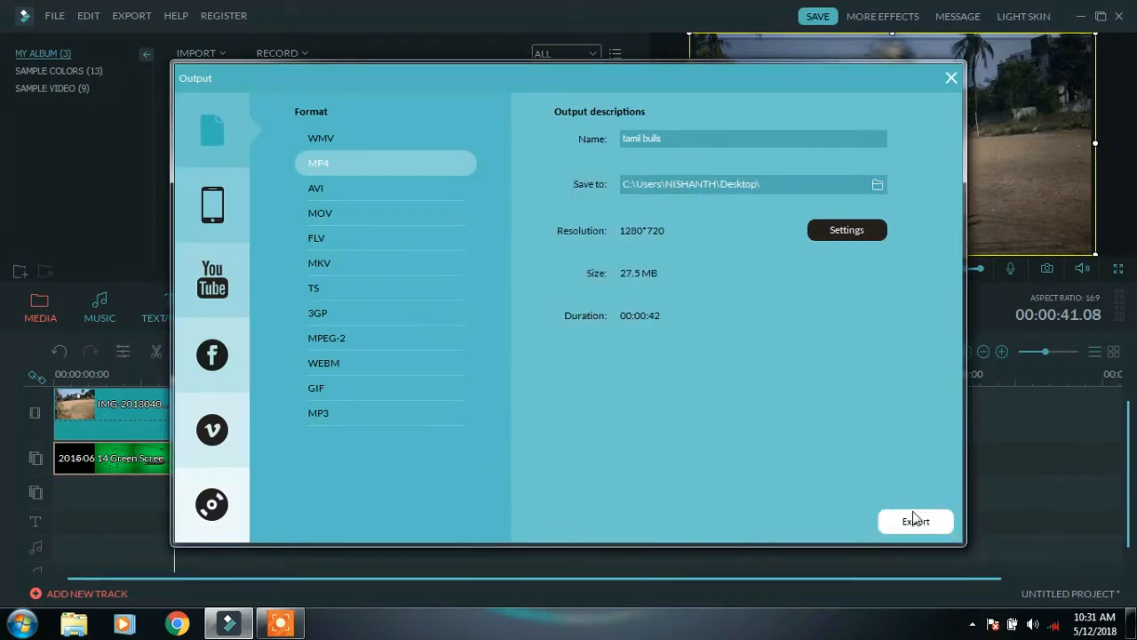
{"action": "left_click", "coordinate": [915, 521]}
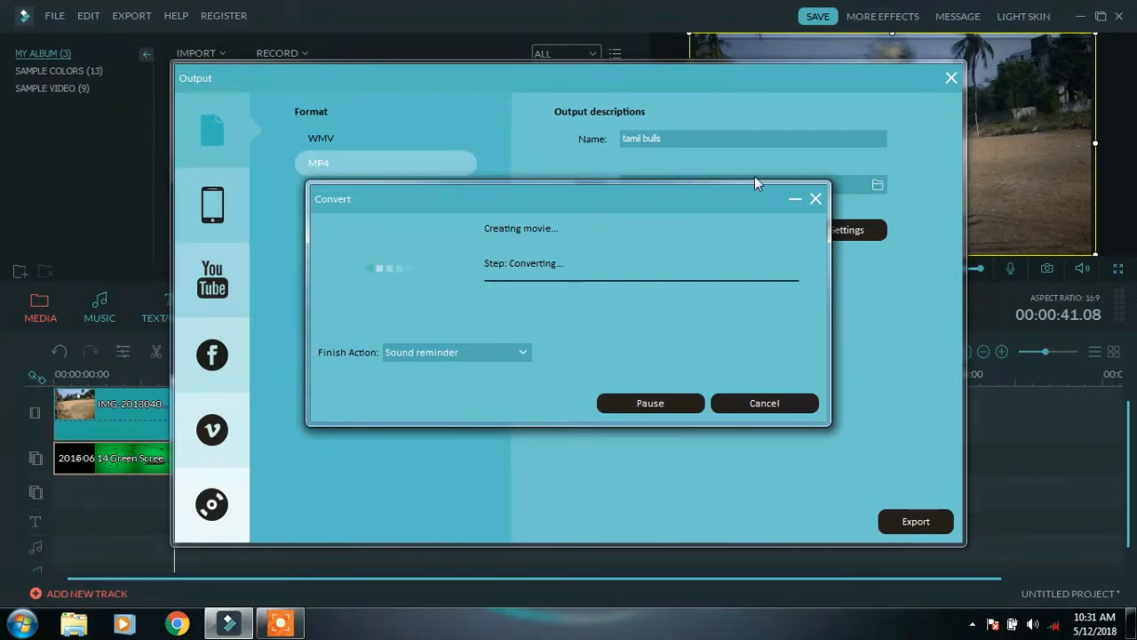
{"action": "left_click", "coordinate": [795, 201]}
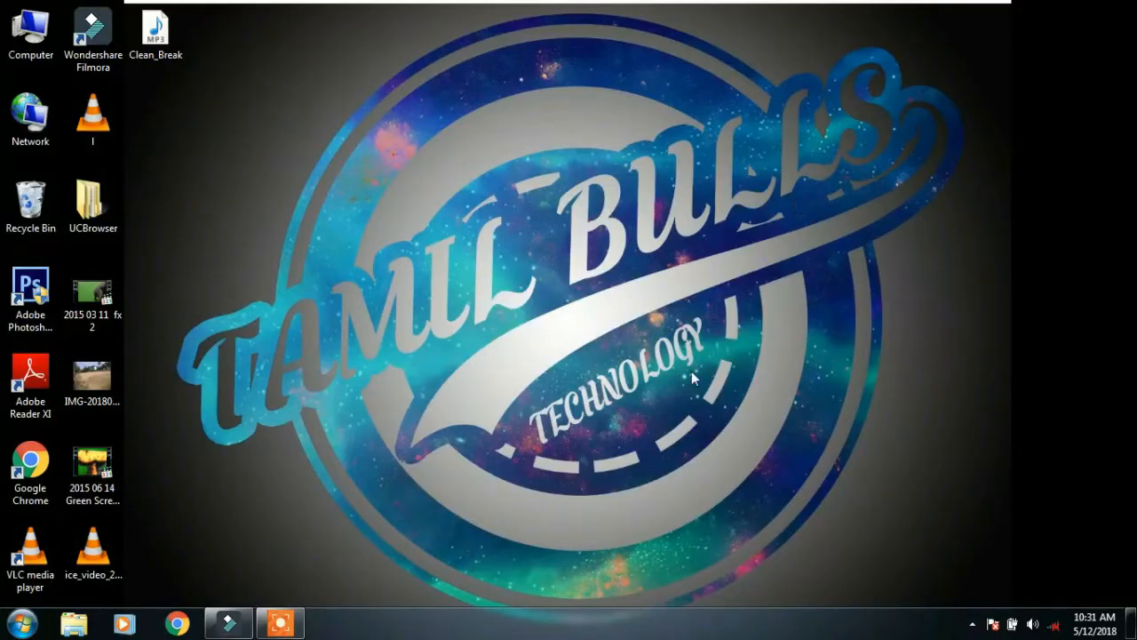